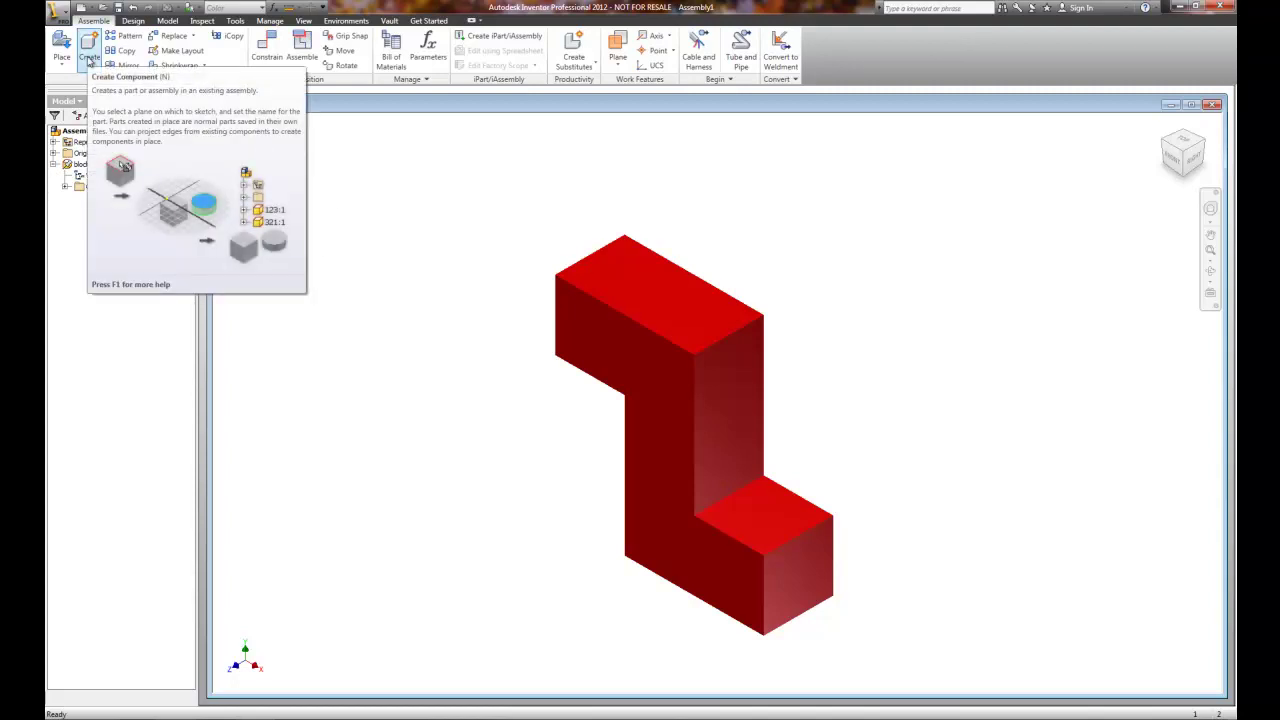
- Create a new in-place component named 'block' in the assembly
left_click(89, 58)
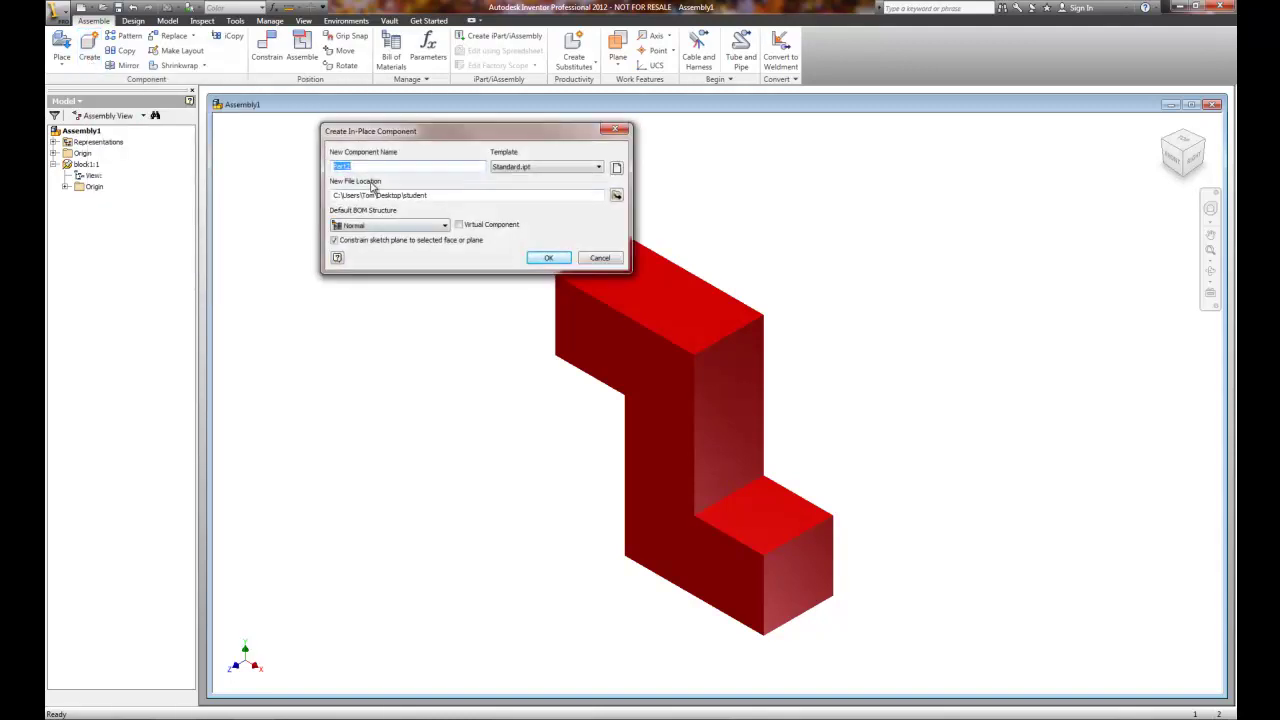
type("block 2")
key("Return")
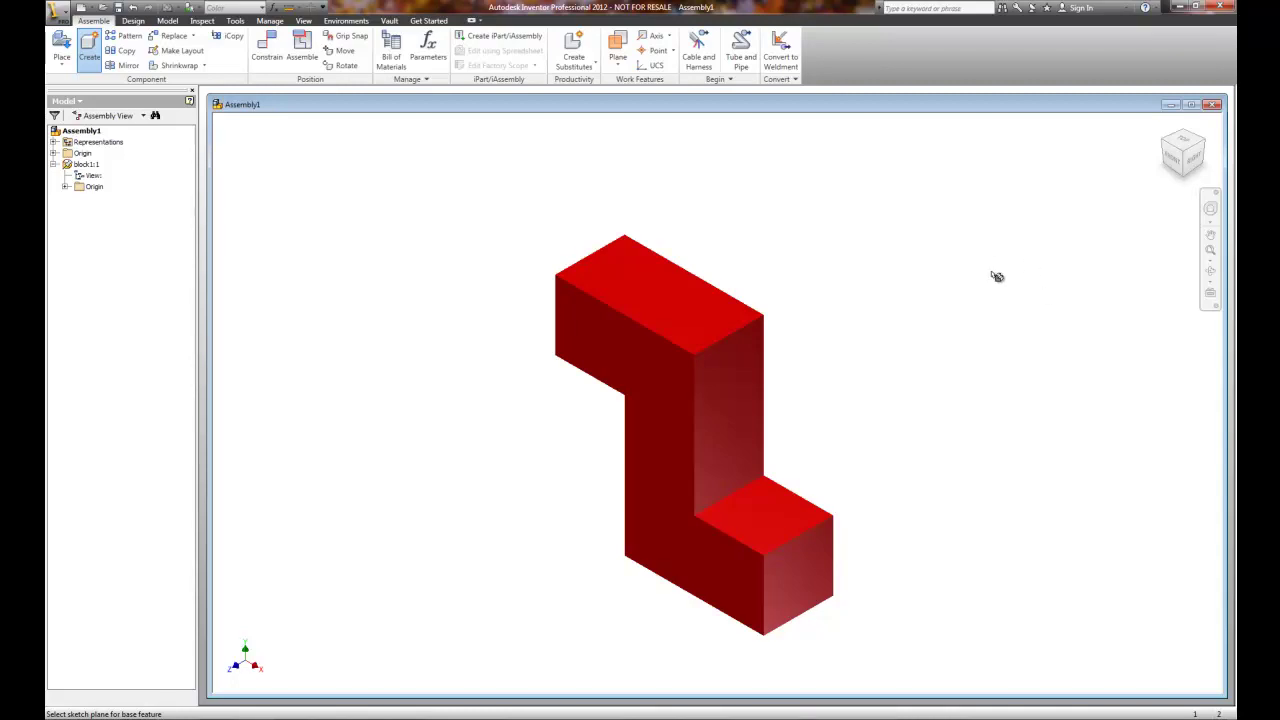
- Show the front view with the red block panned left, and pick the new part's sketch plane
left_click(1176, 167)
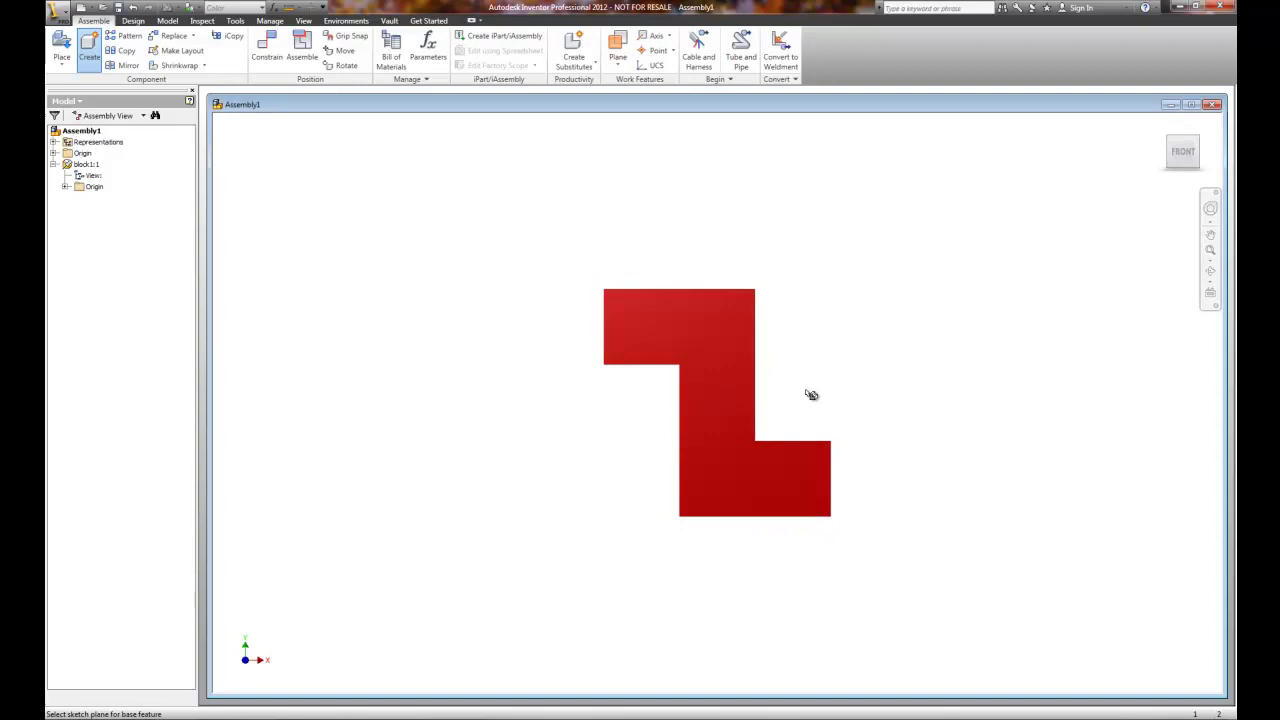
left_click(1163, 125)
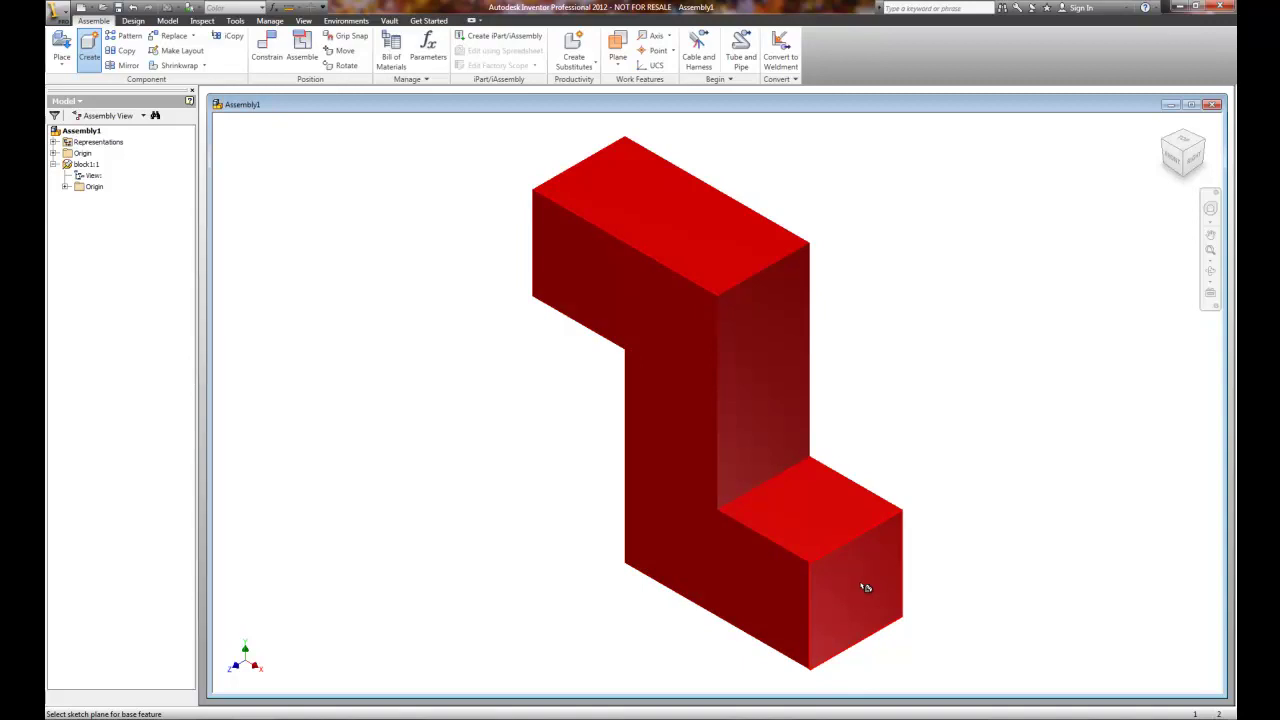
mouse_move(862, 588)
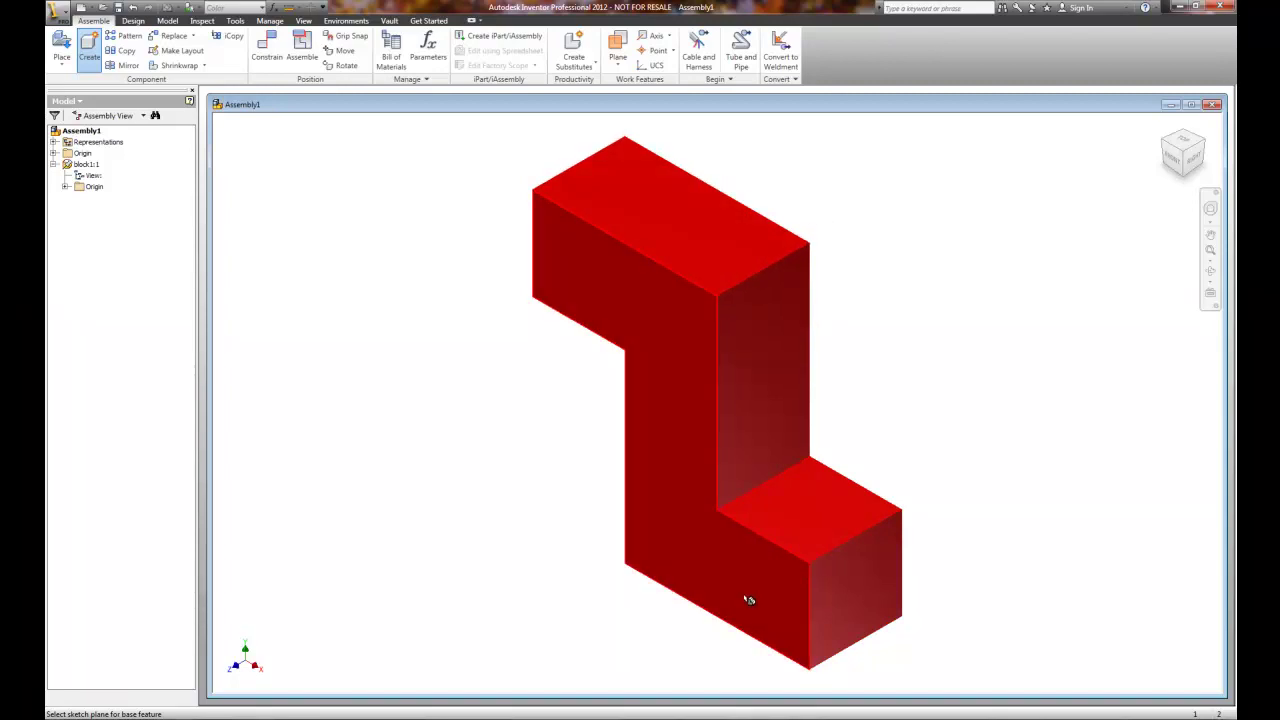
left_click(1175, 165)
key("F2")
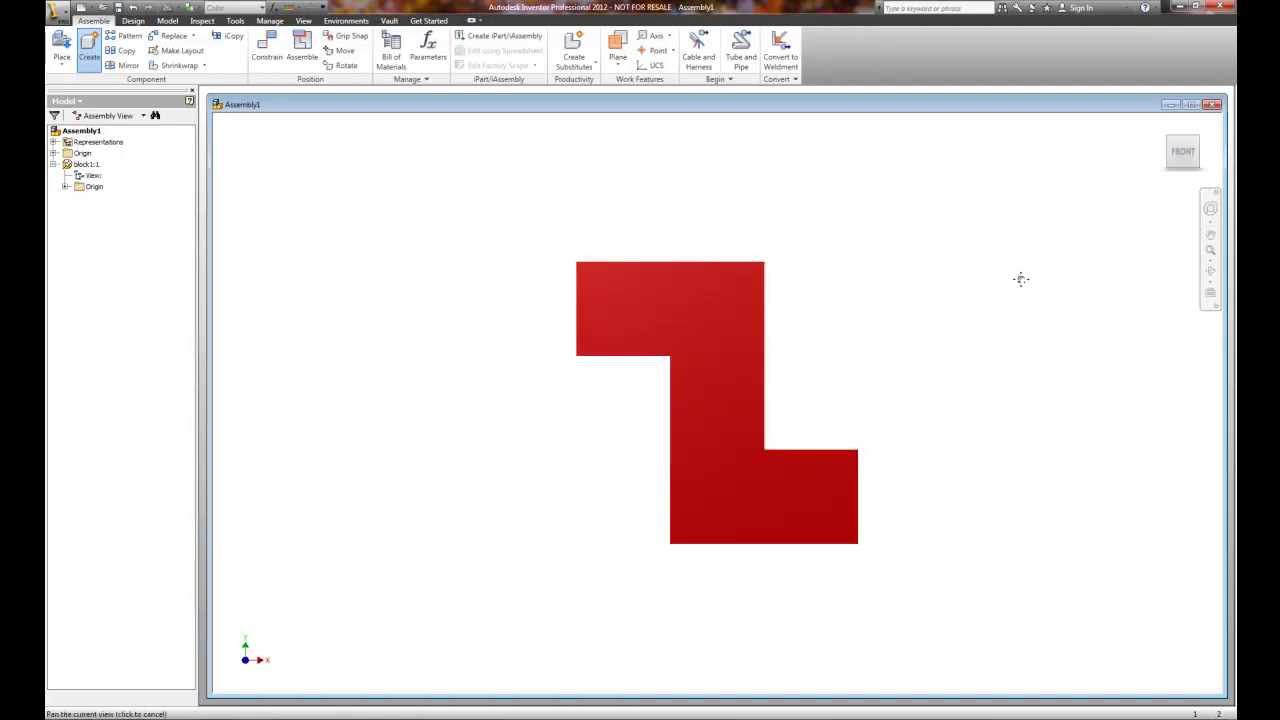
left_click_drag(1021, 279, 740, 291)
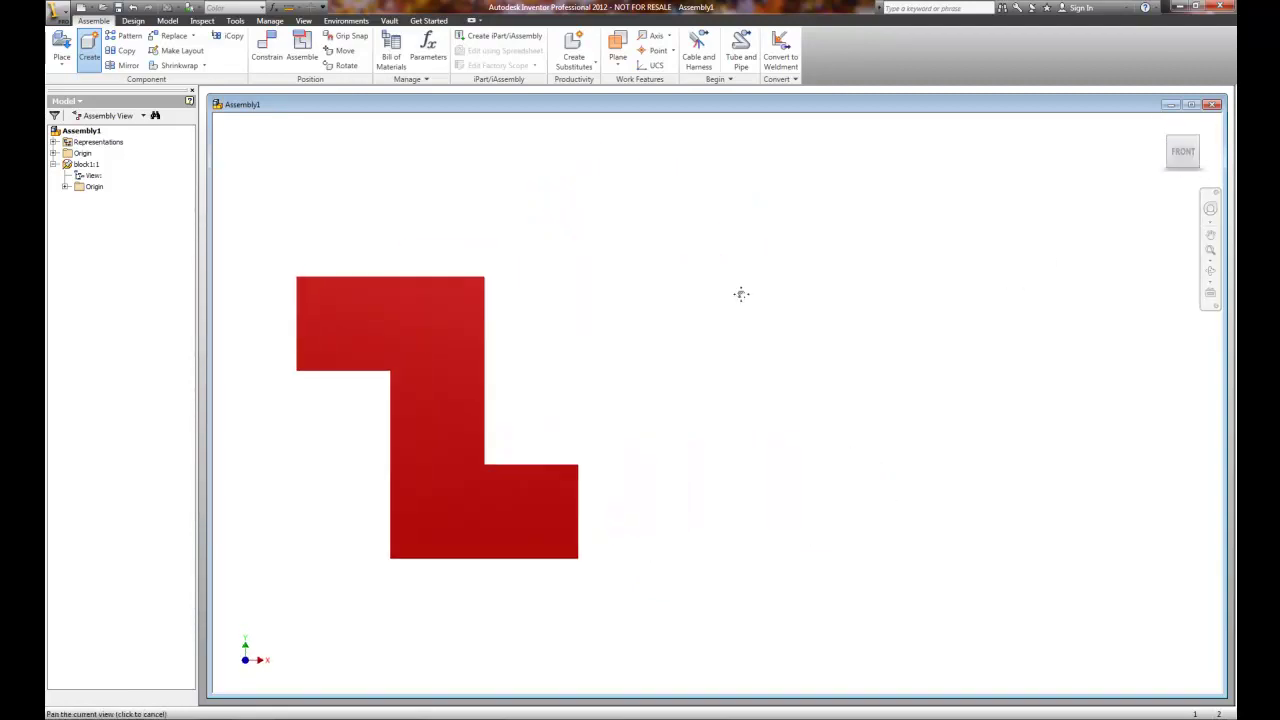
left_click(972, 300)
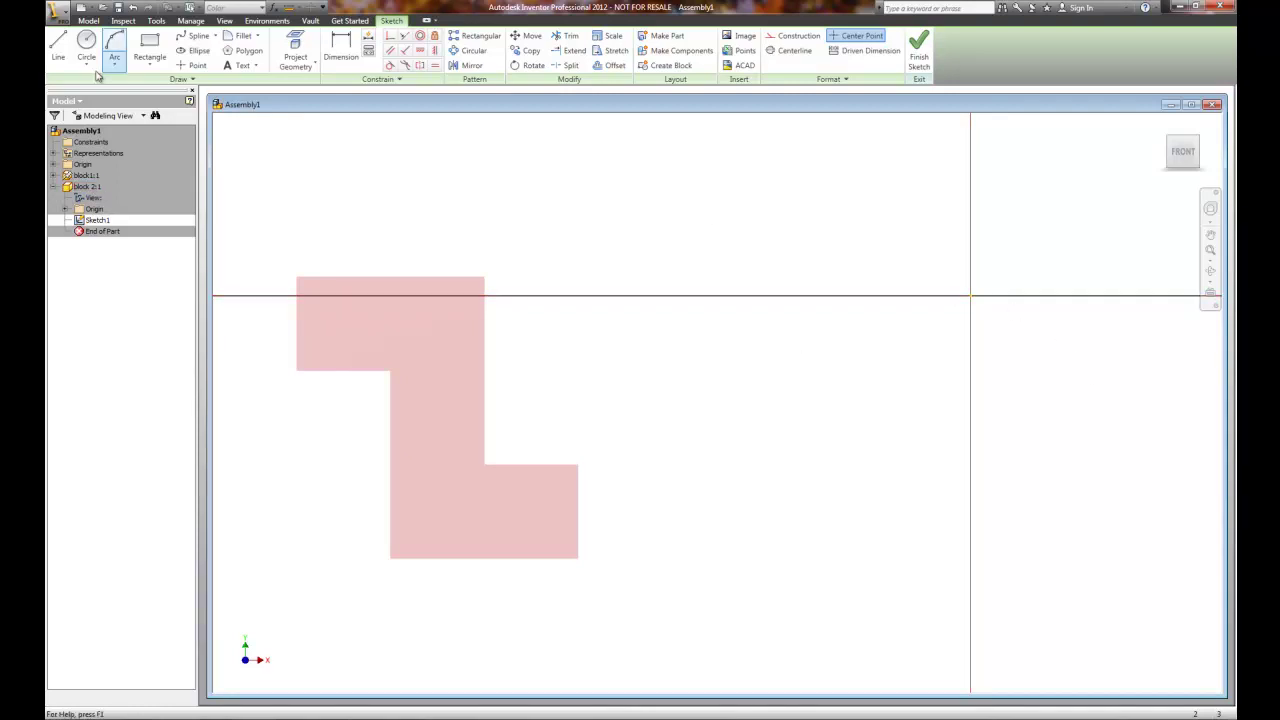
- Draw a closed six-sided stepped outline with lines, starting and ending at the origin
key("l")
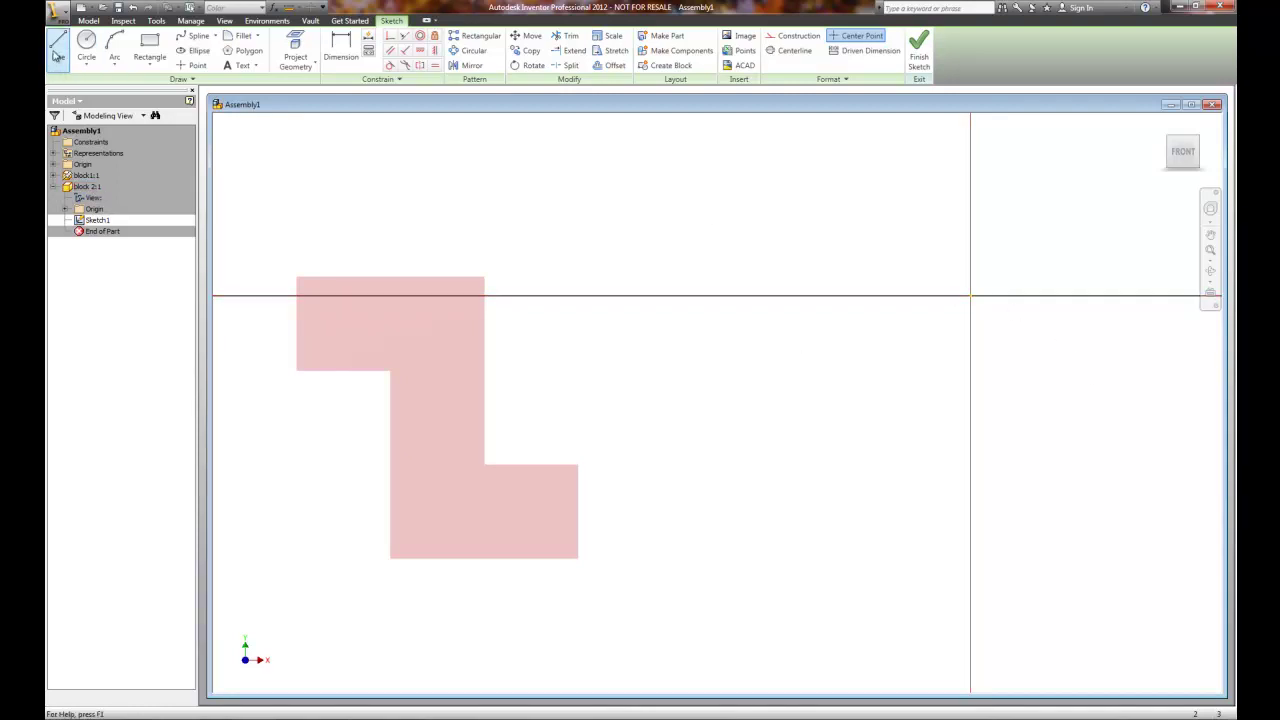
left_click(970, 296)
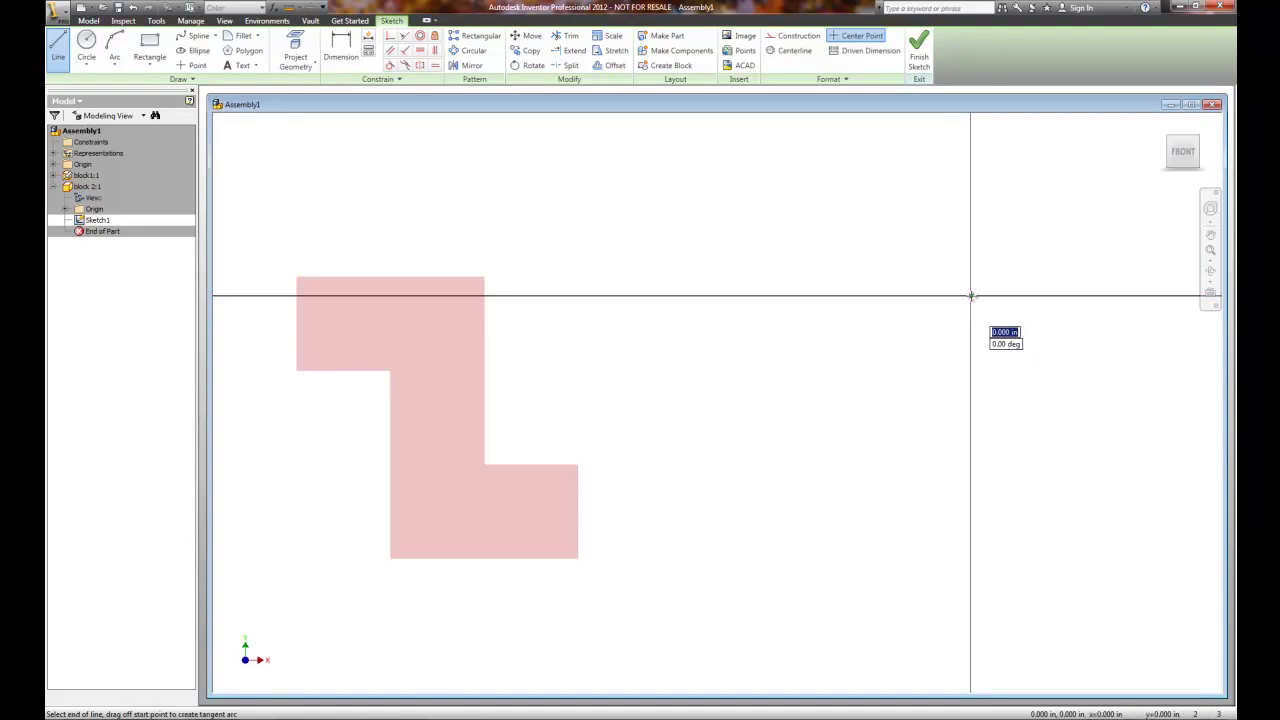
left_click(753, 296)
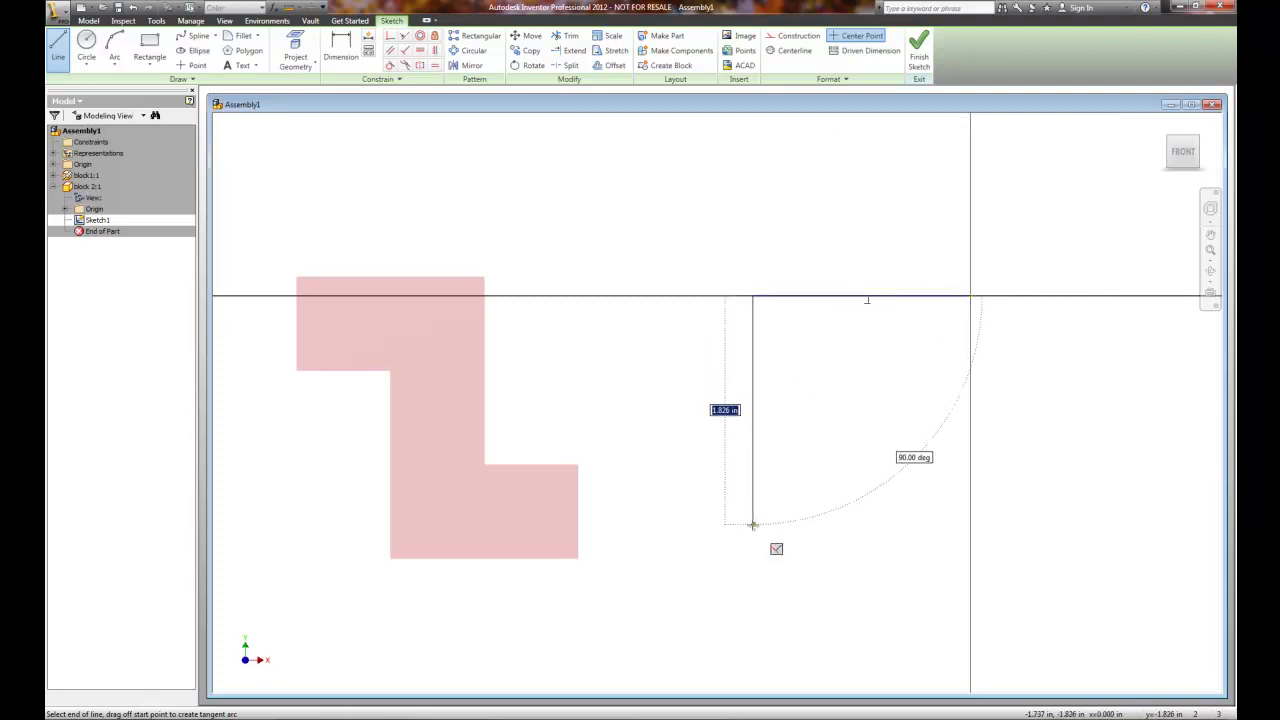
left_click(753, 524)
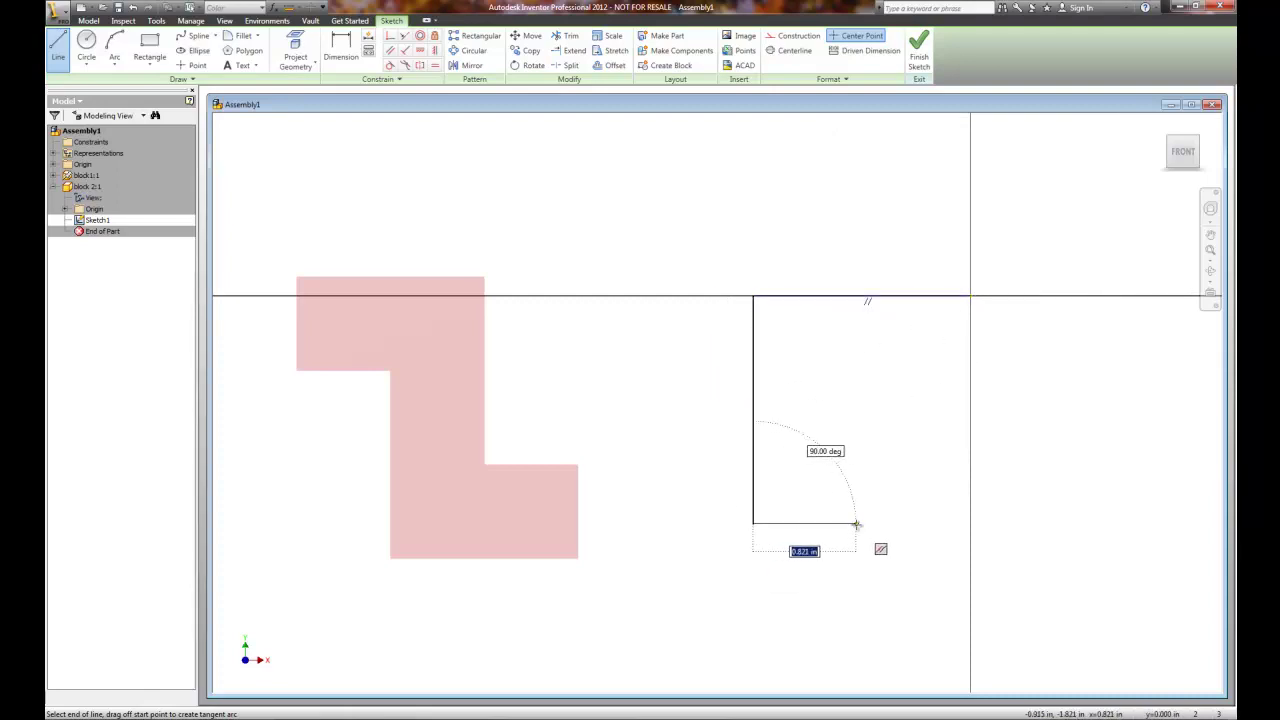
left_click(856, 524)
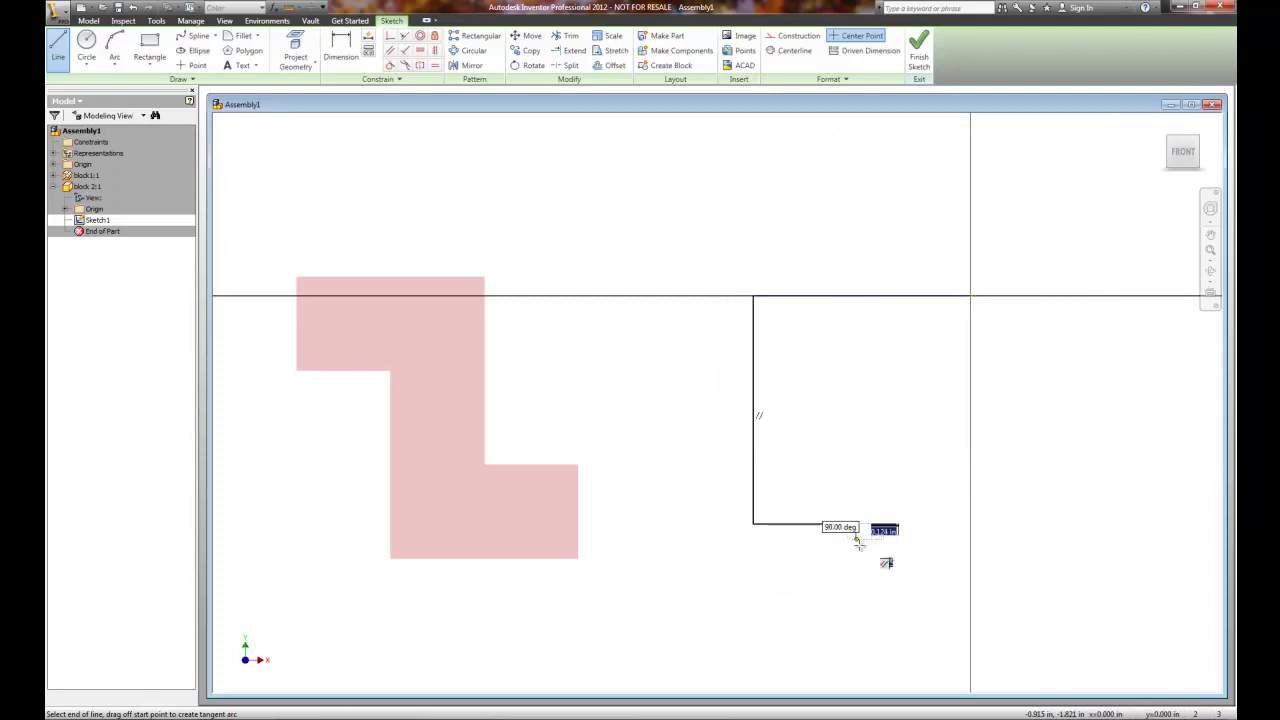
left_click(856, 597)
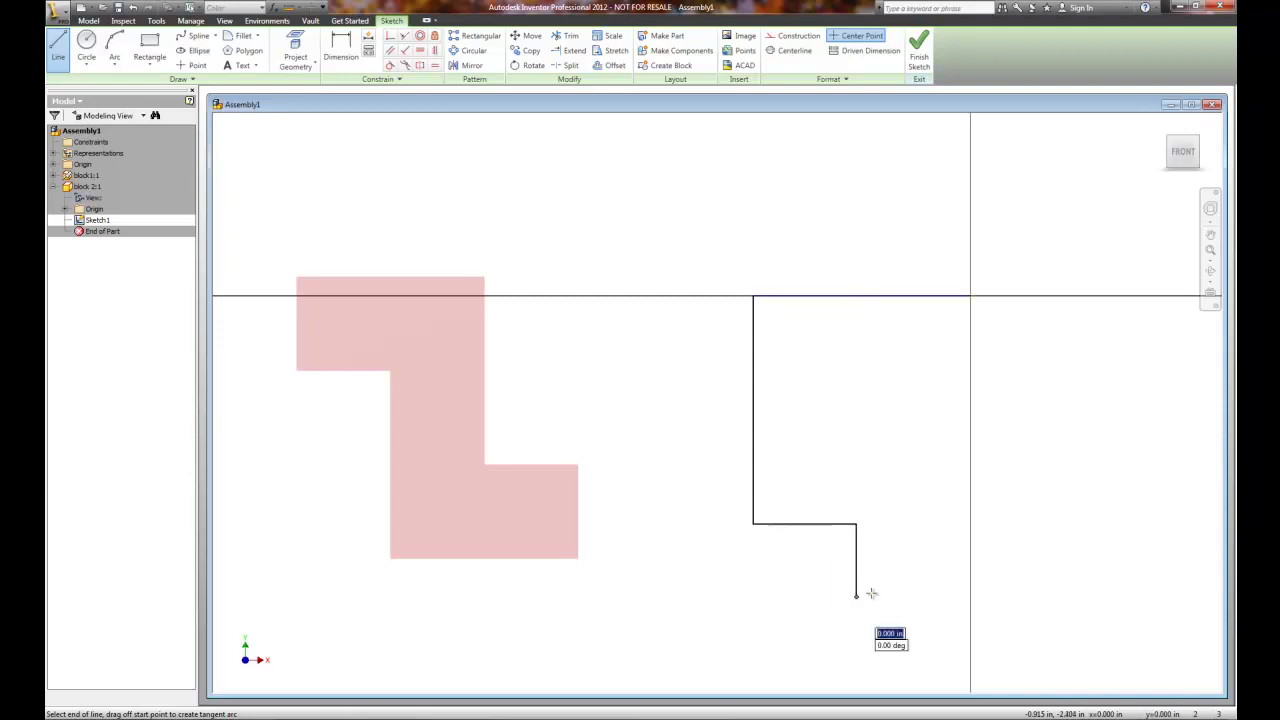
left_click(970, 597)
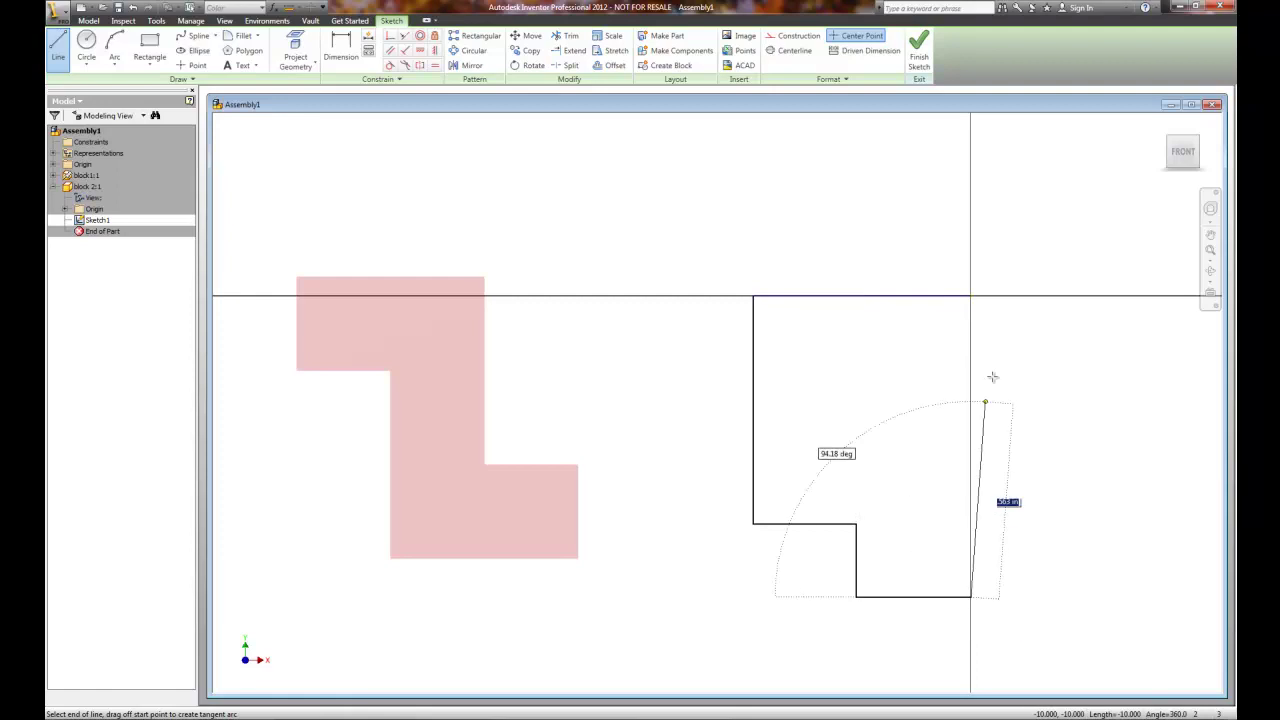
left_click(970, 297)
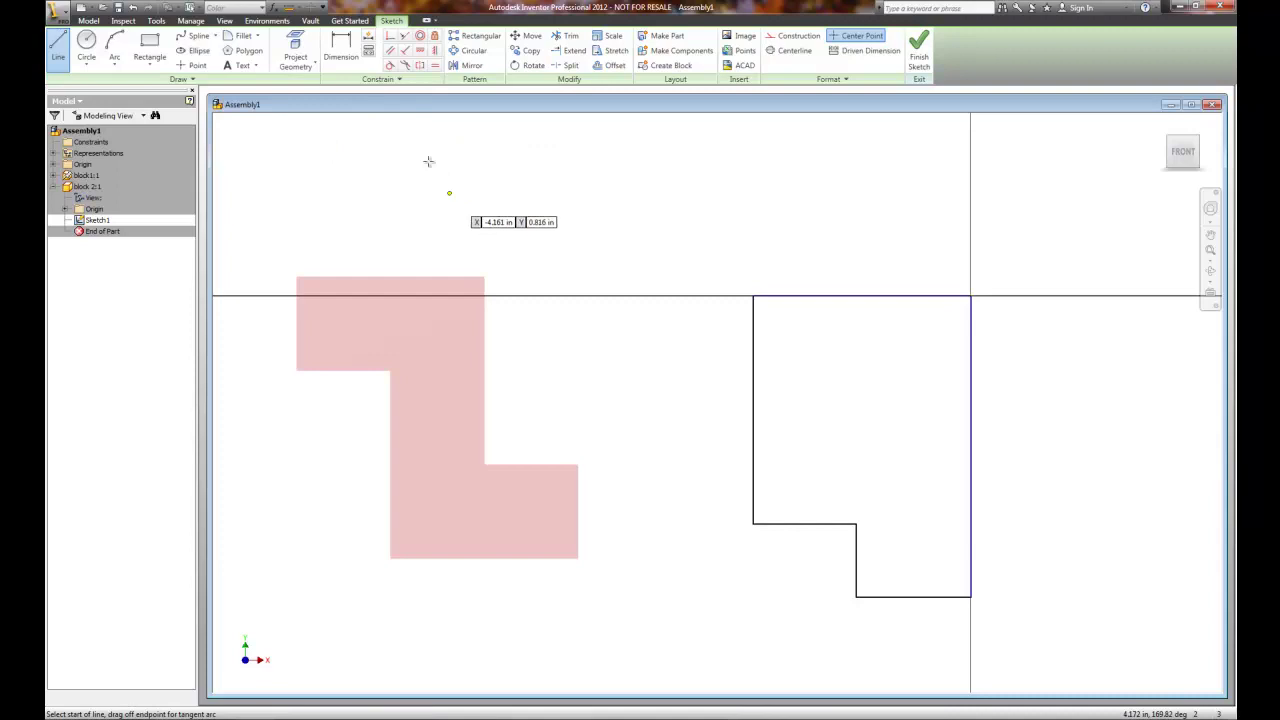
left_click(341, 46)
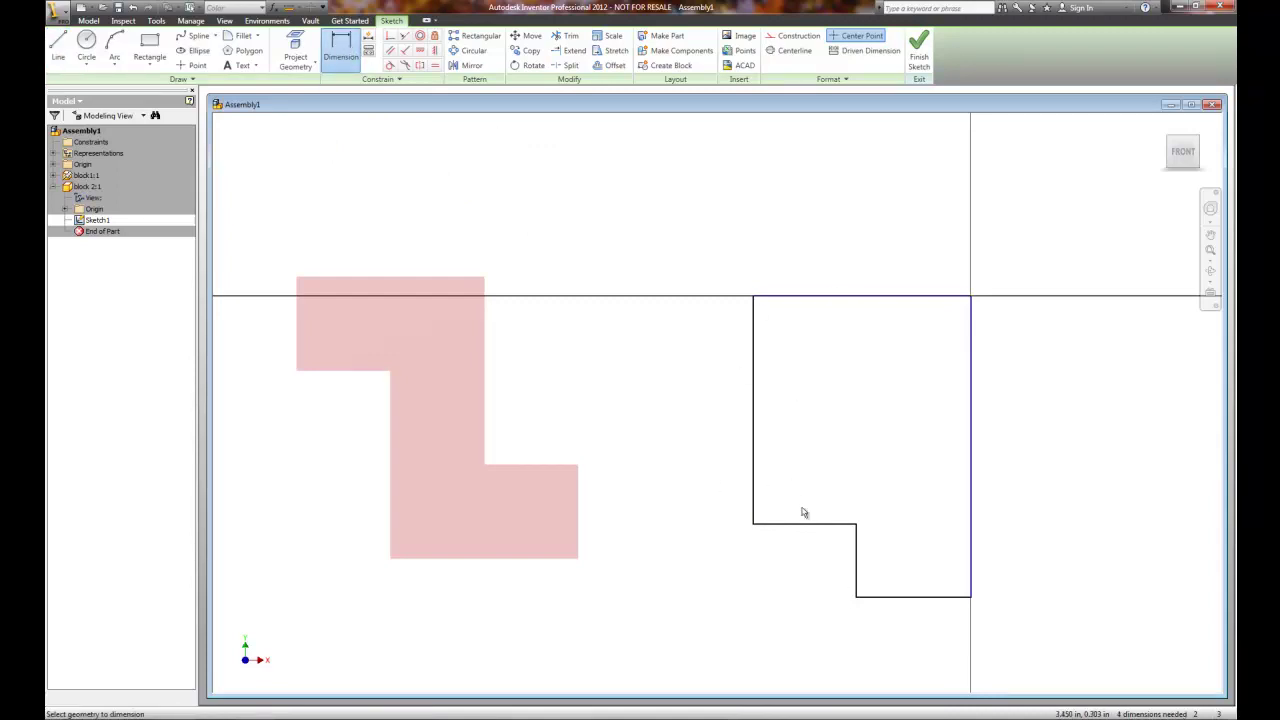
- Dimension the step height to .750 and the top width to 1.500
left_click(857, 574)
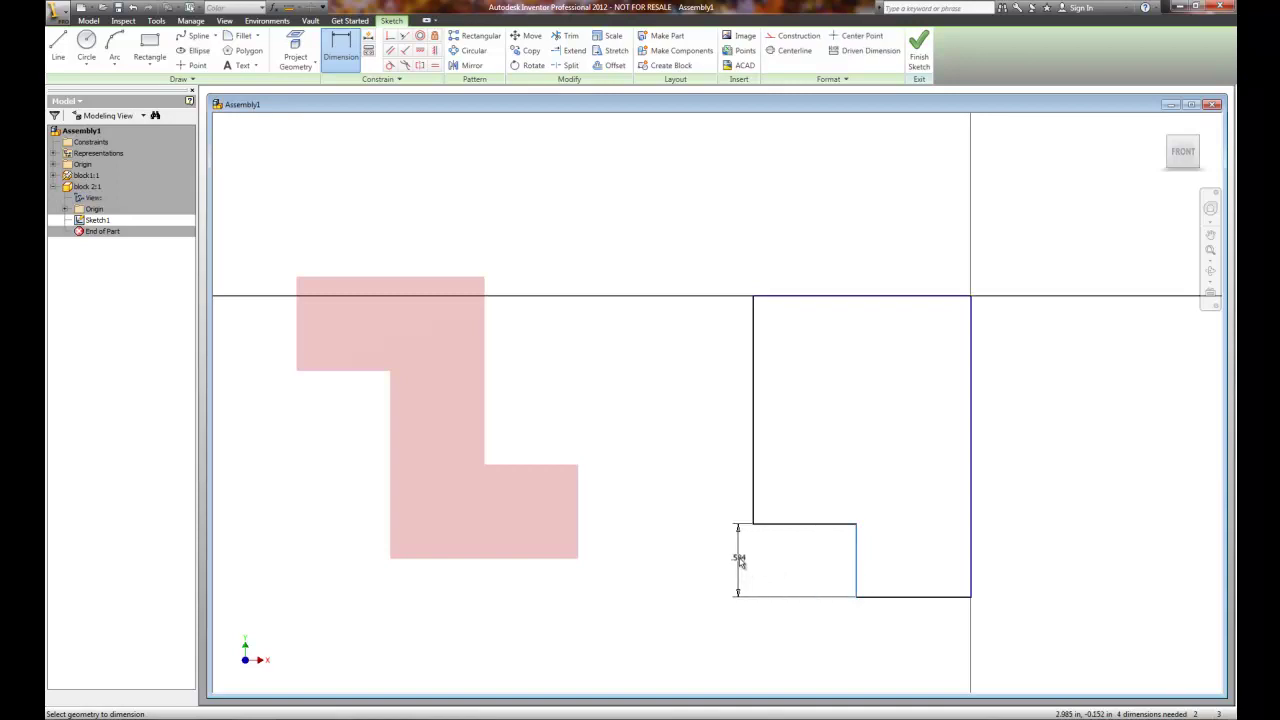
left_click(740, 562)
key("BackSpace")
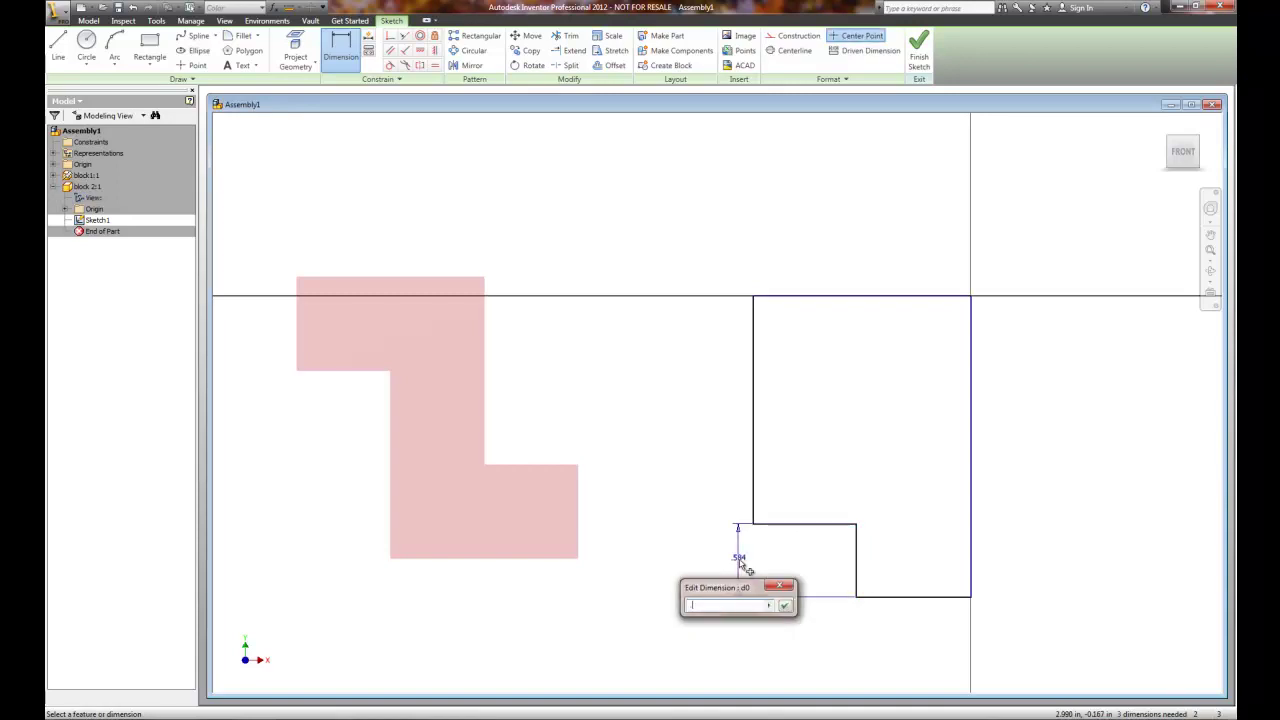
key("Return")
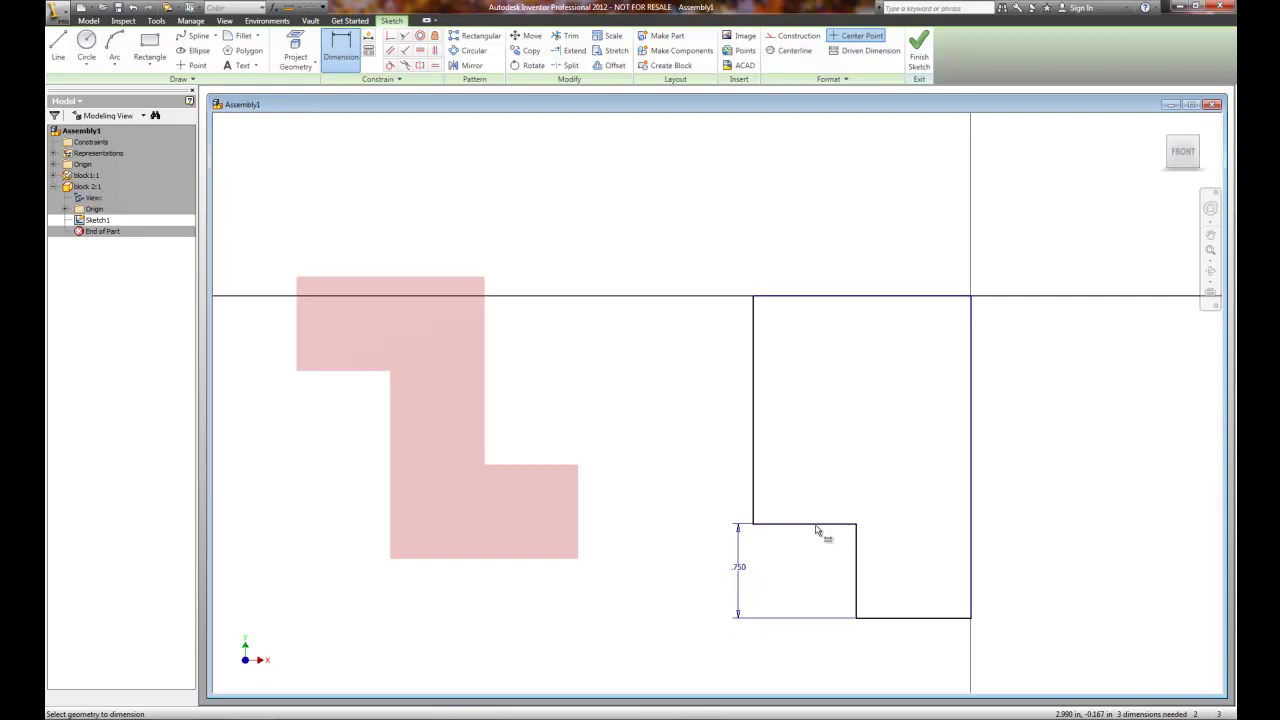
left_click(820, 297)
left_click(822, 237)
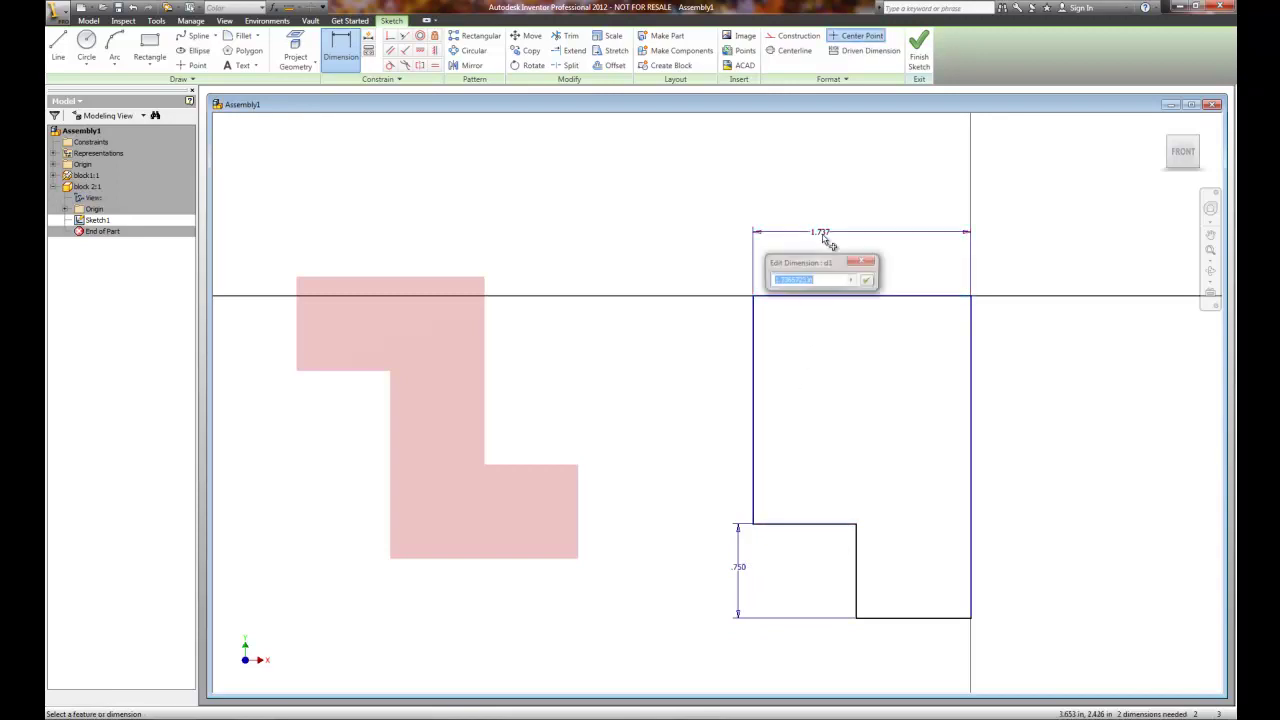
type("2.5")
key("Return")
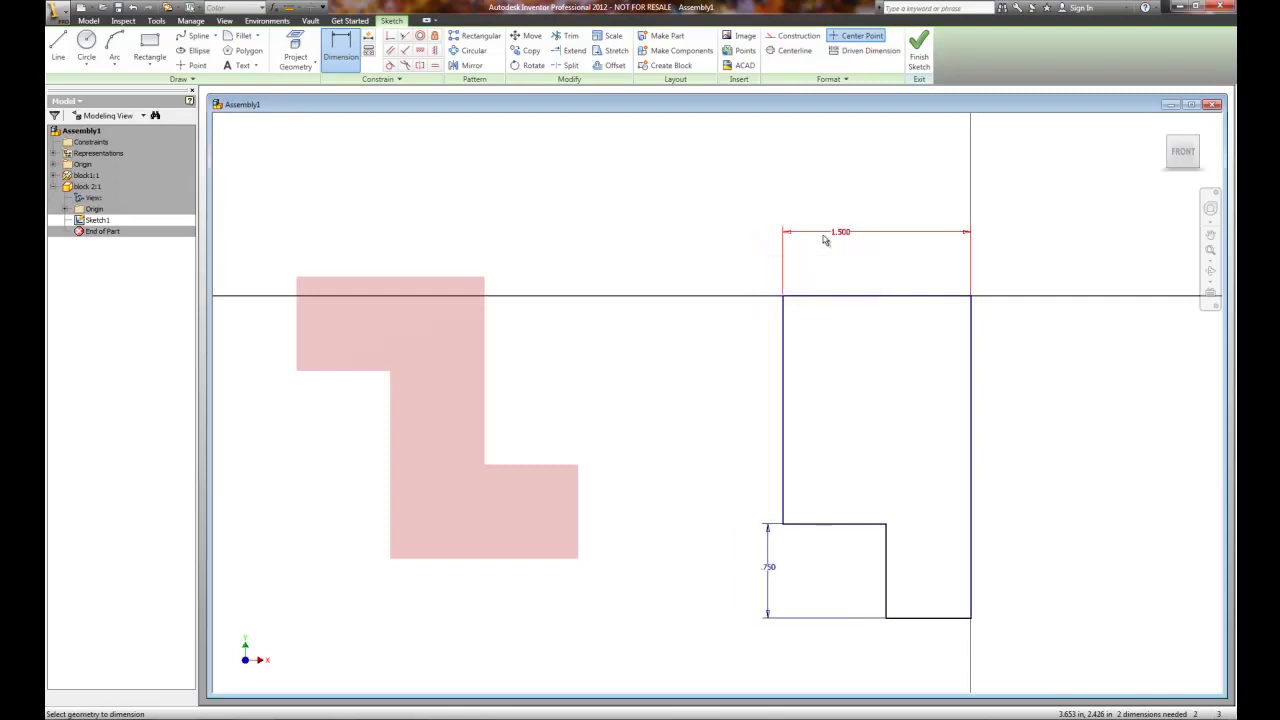
- Dimension the overall height to 1.500 and bottom width to .750, then finish the sketch
left_click(849, 297)
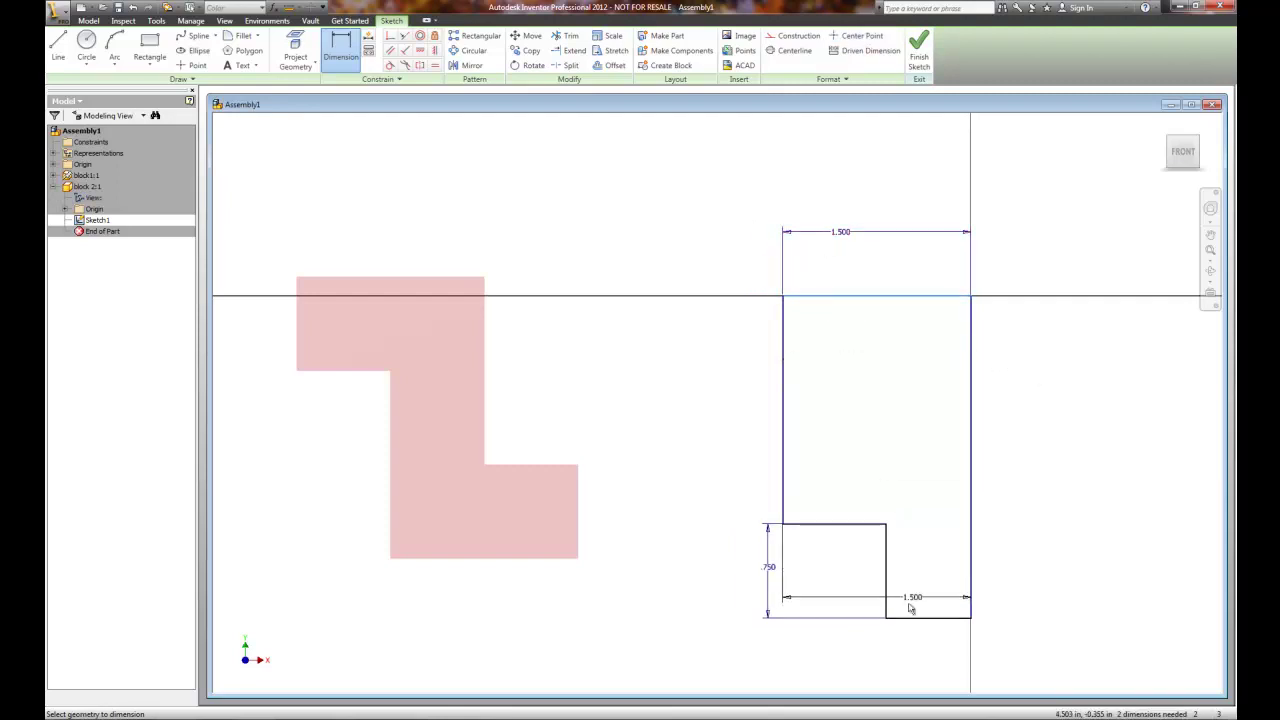
left_click(924, 616)
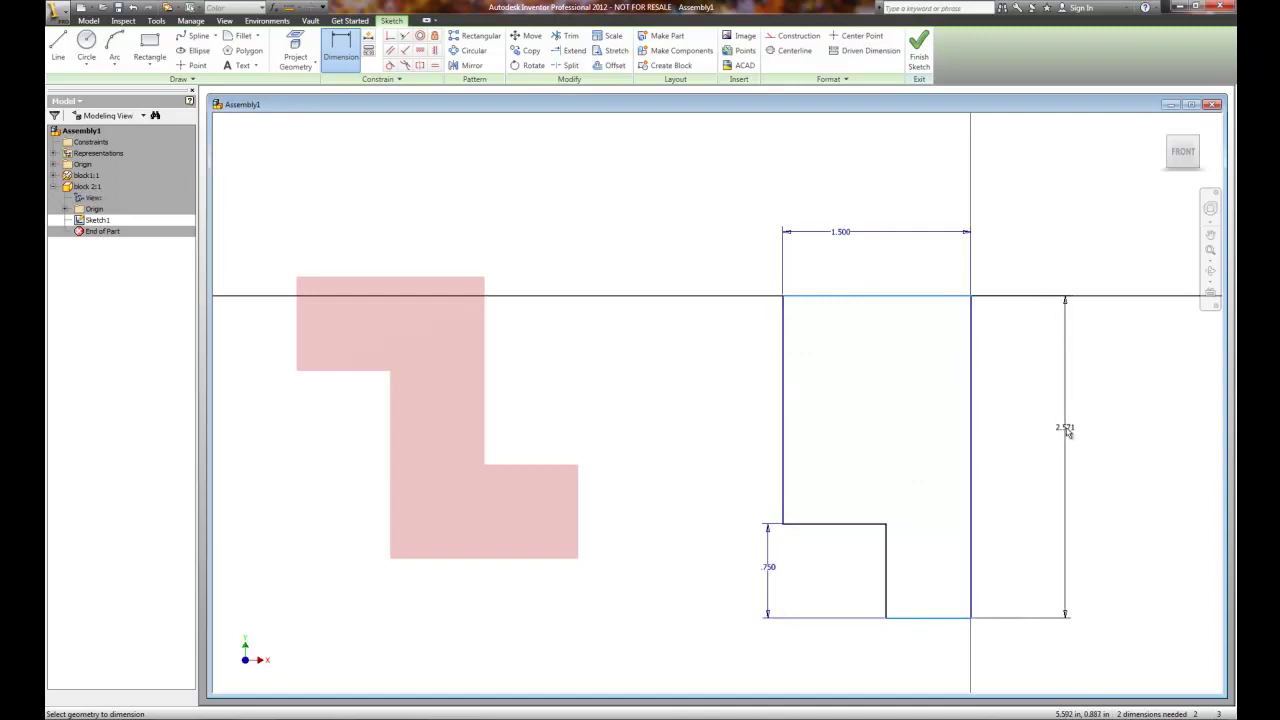
left_click(1070, 428)
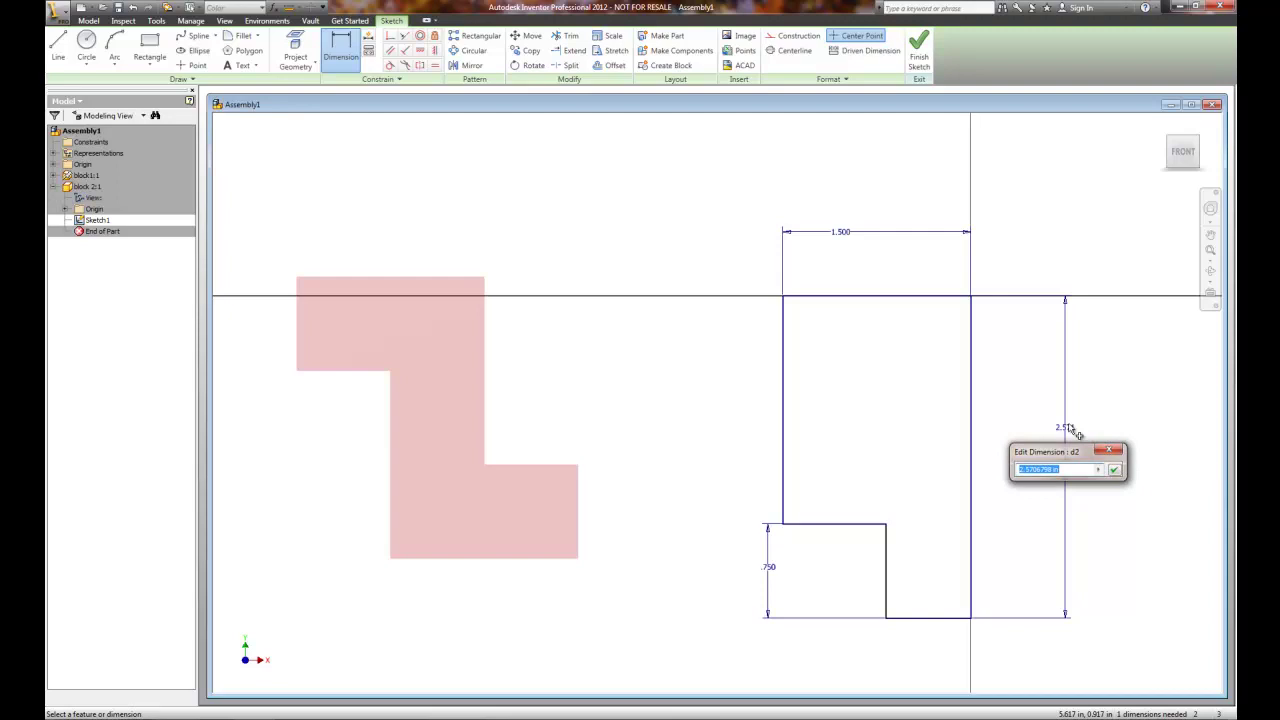
type("1.5")
key("Return")
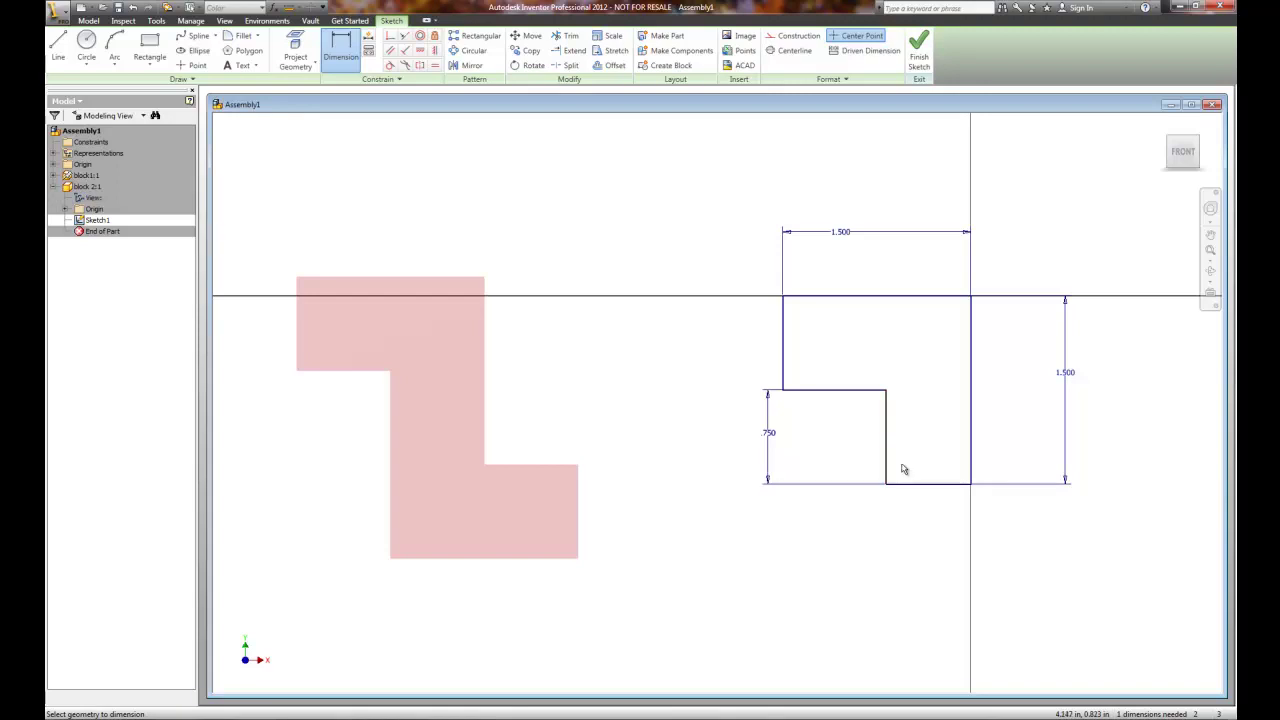
left_click(926, 486)
left_click(921, 530)
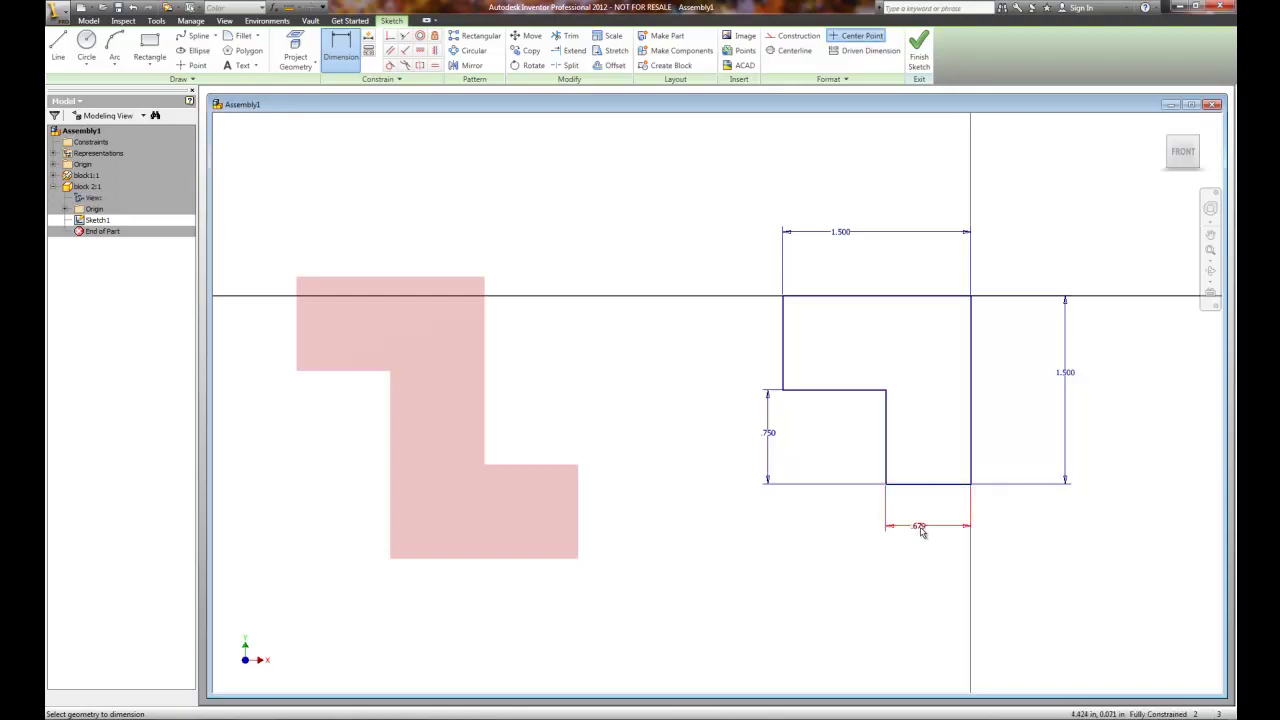
key("BackSpace")
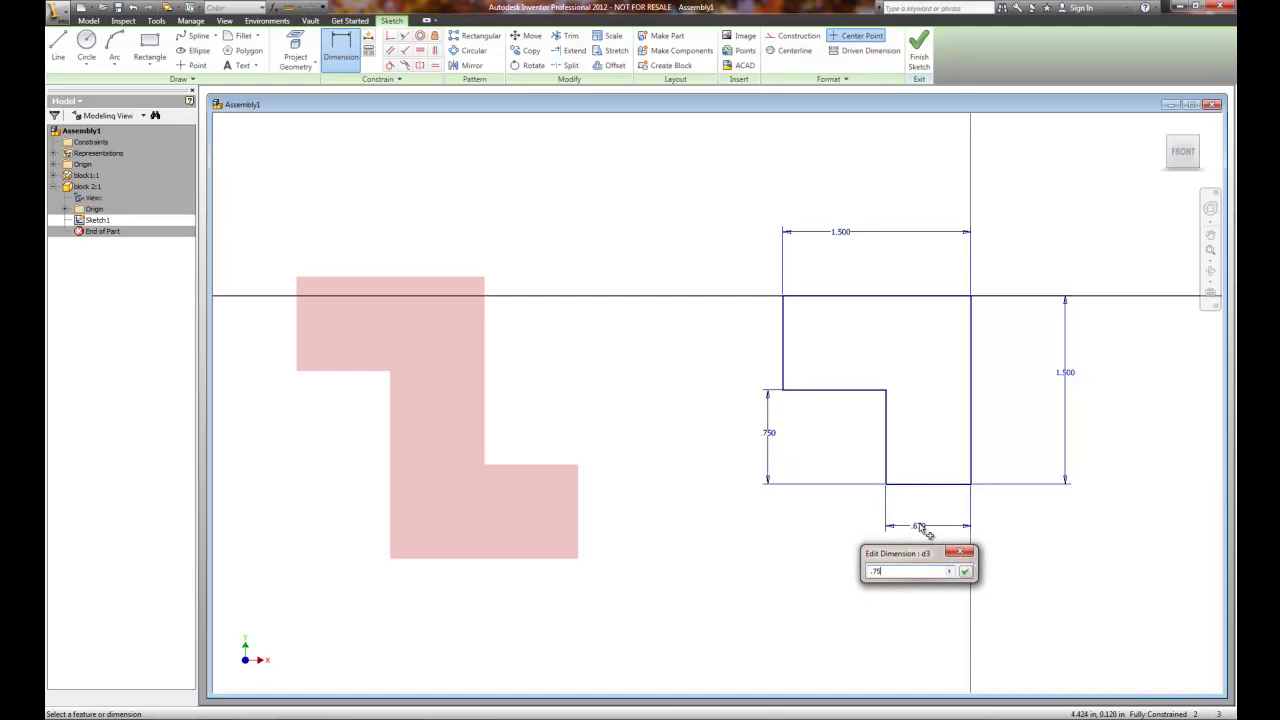
key("Return")
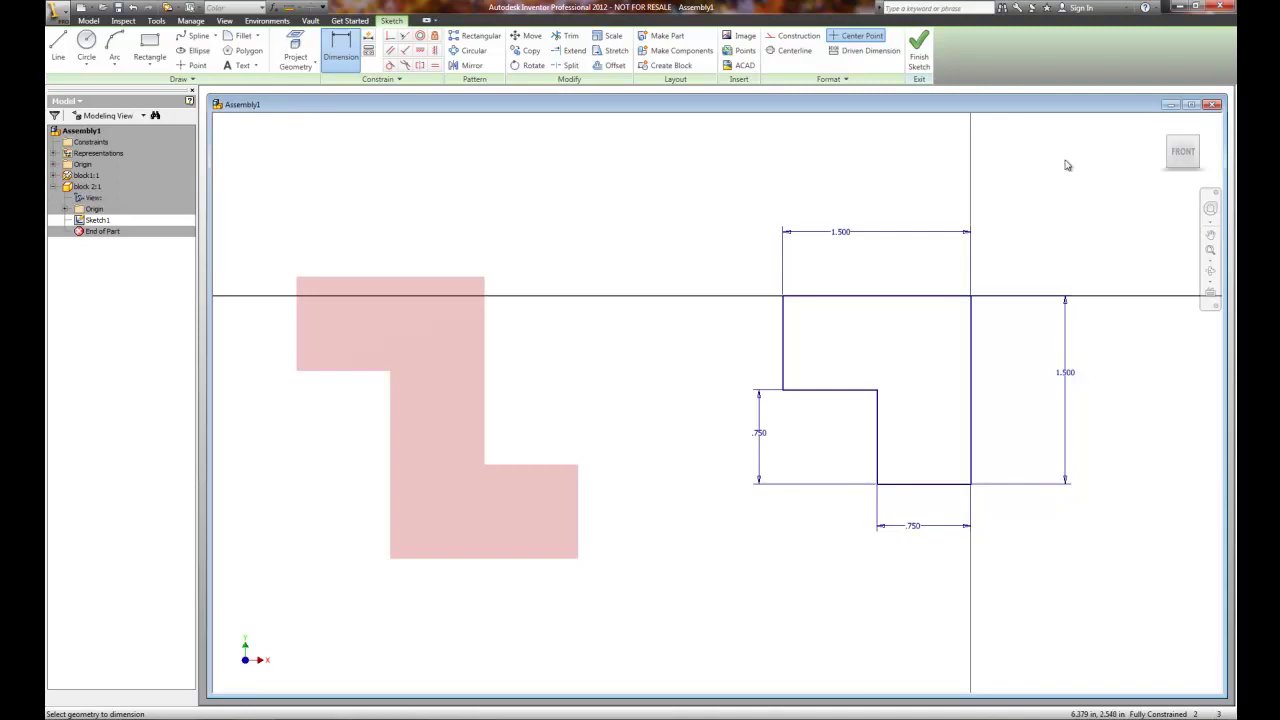
left_click(920, 46)
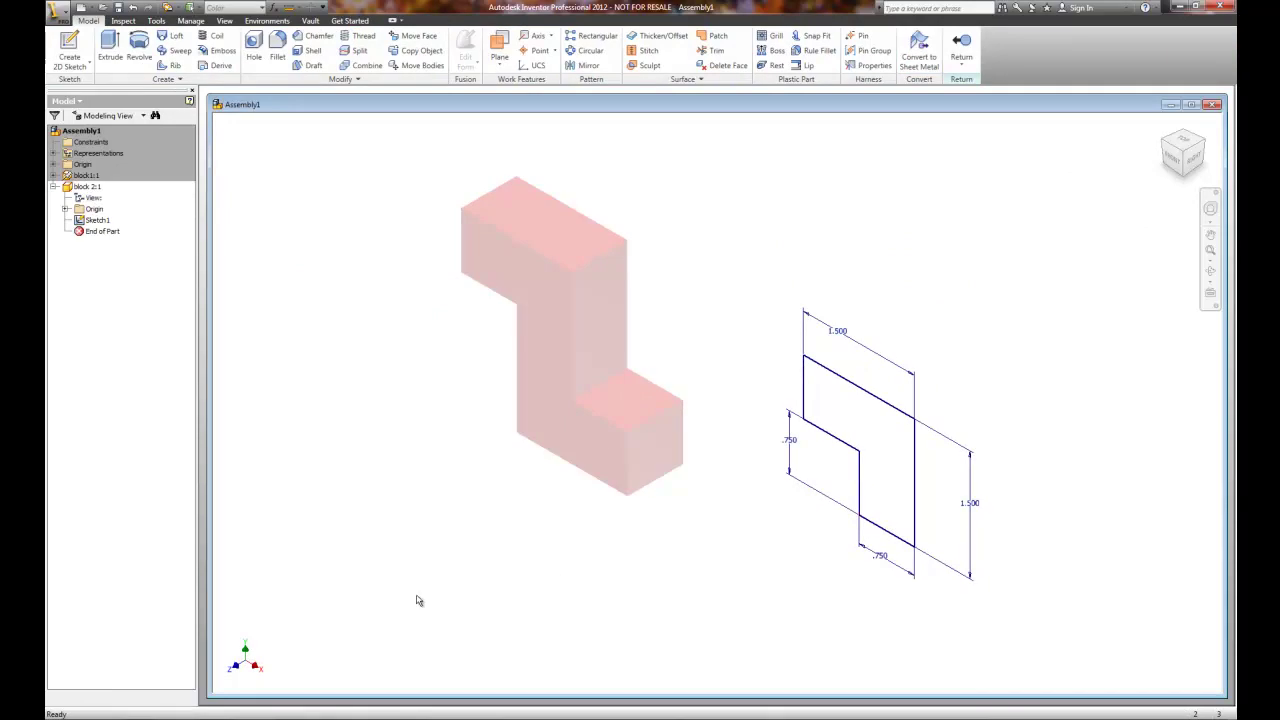
- Extrude the stepped sketch .75 deep into a solid block
left_click(110, 46)
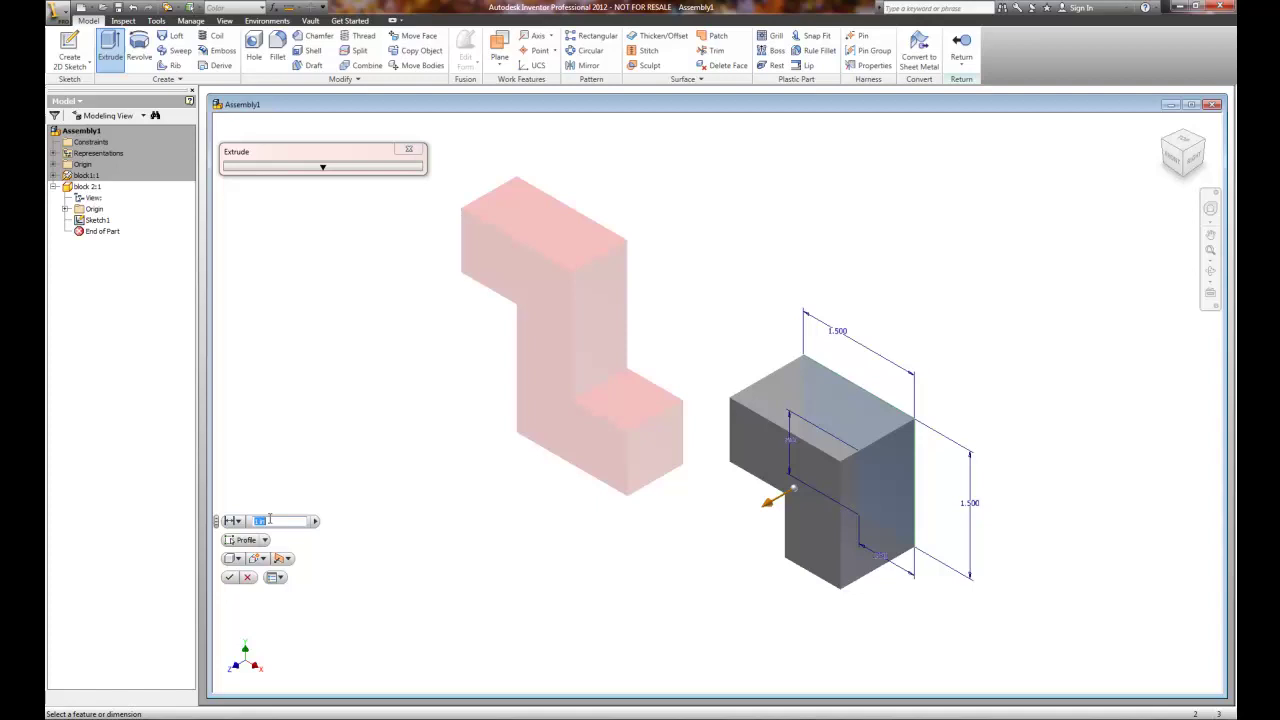
type(".75")
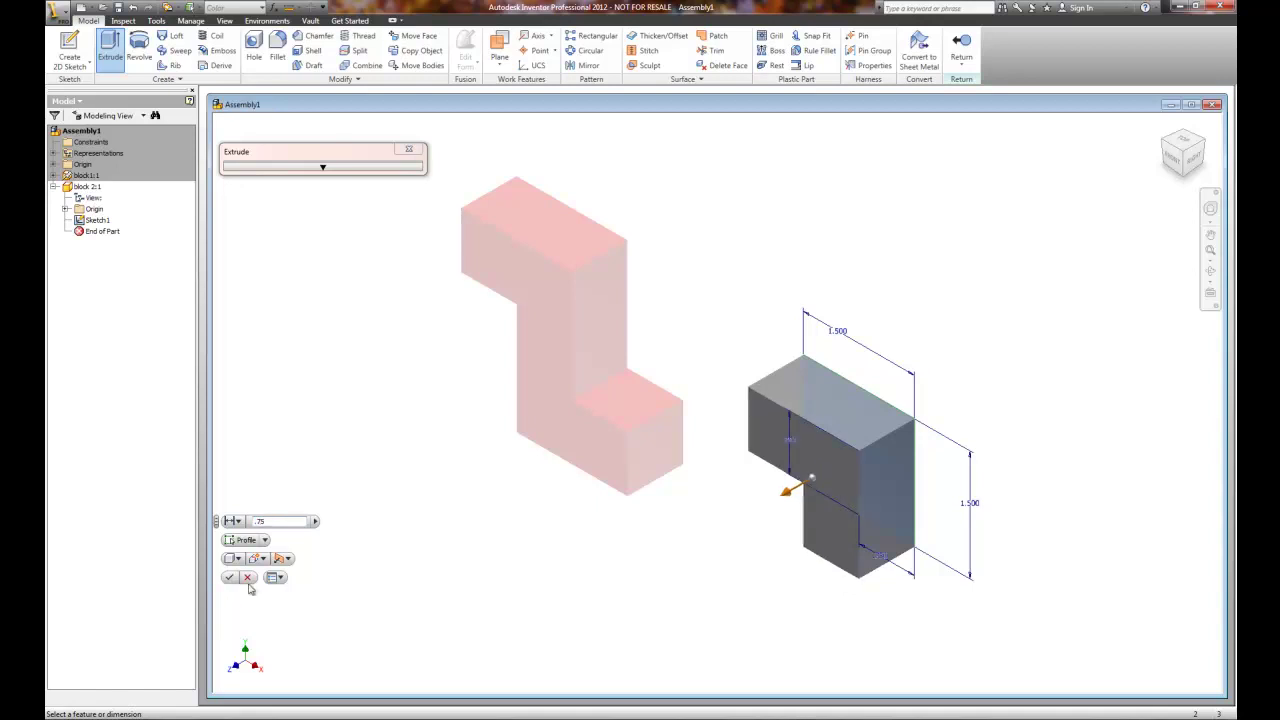
left_click(229, 577)
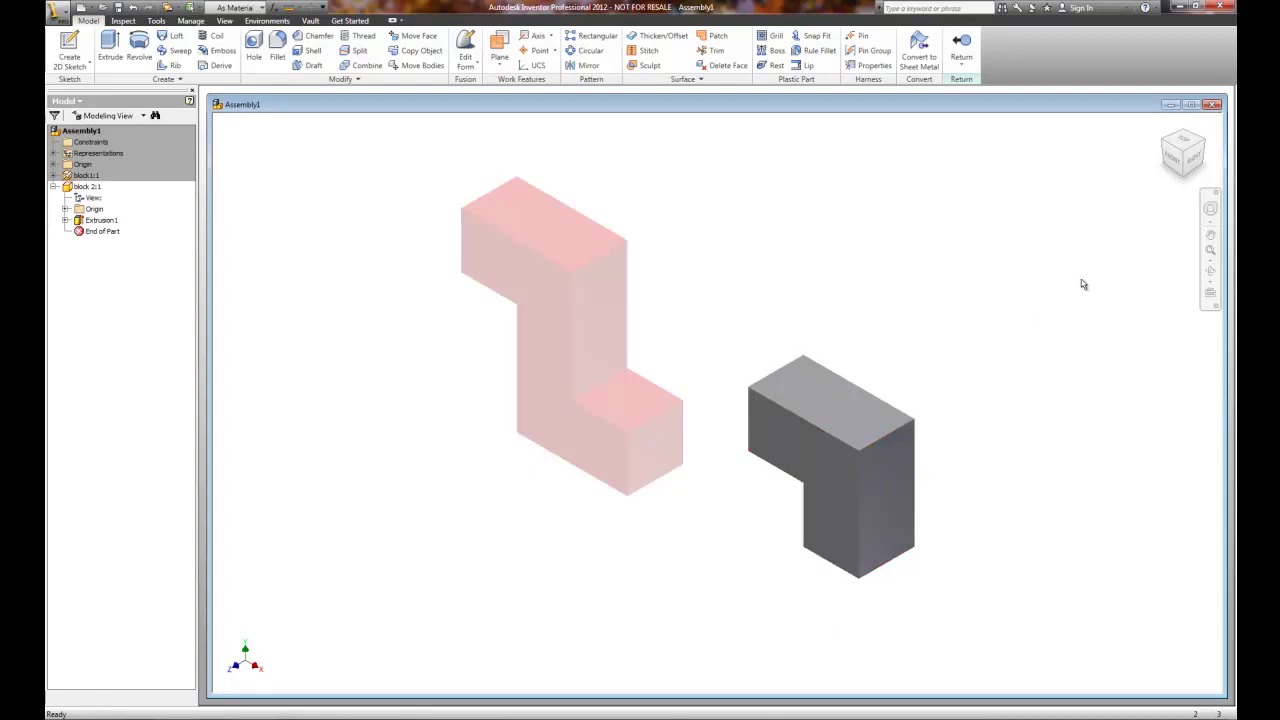
- Sketch a .750 × .750 square at the origin on the block's L-shaped face
left_click(1184, 133)
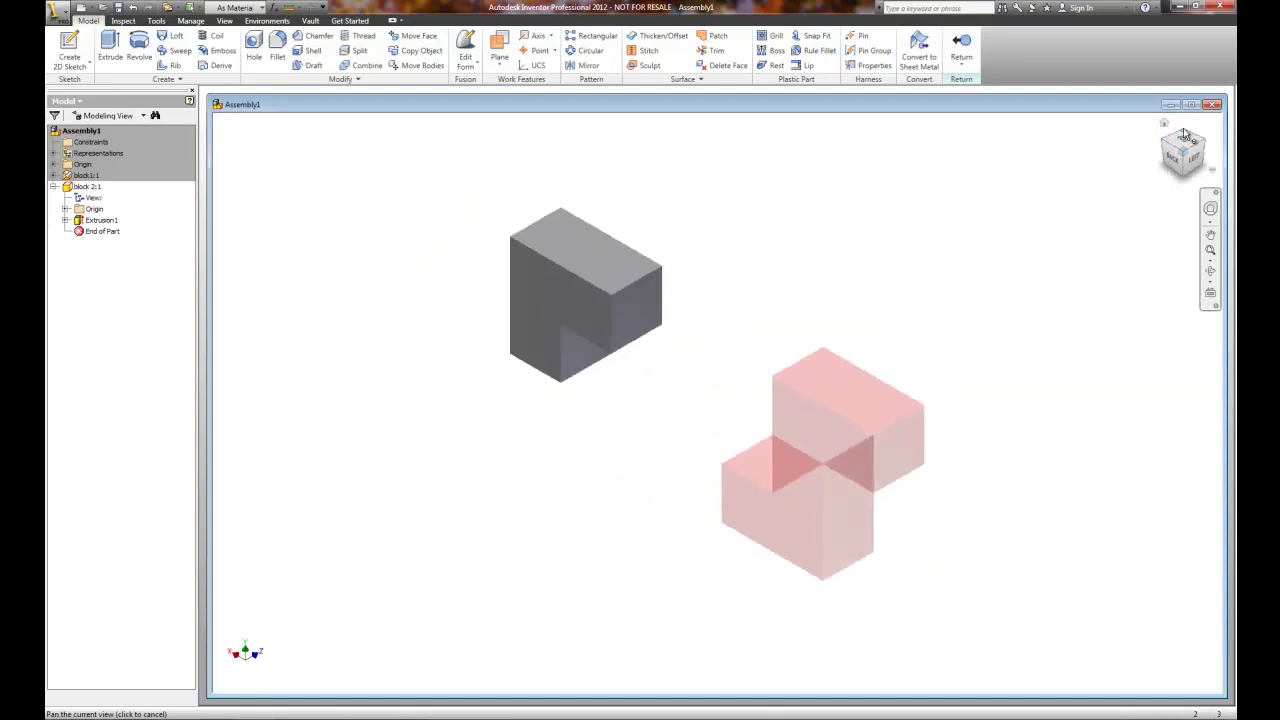
left_click(545, 298)
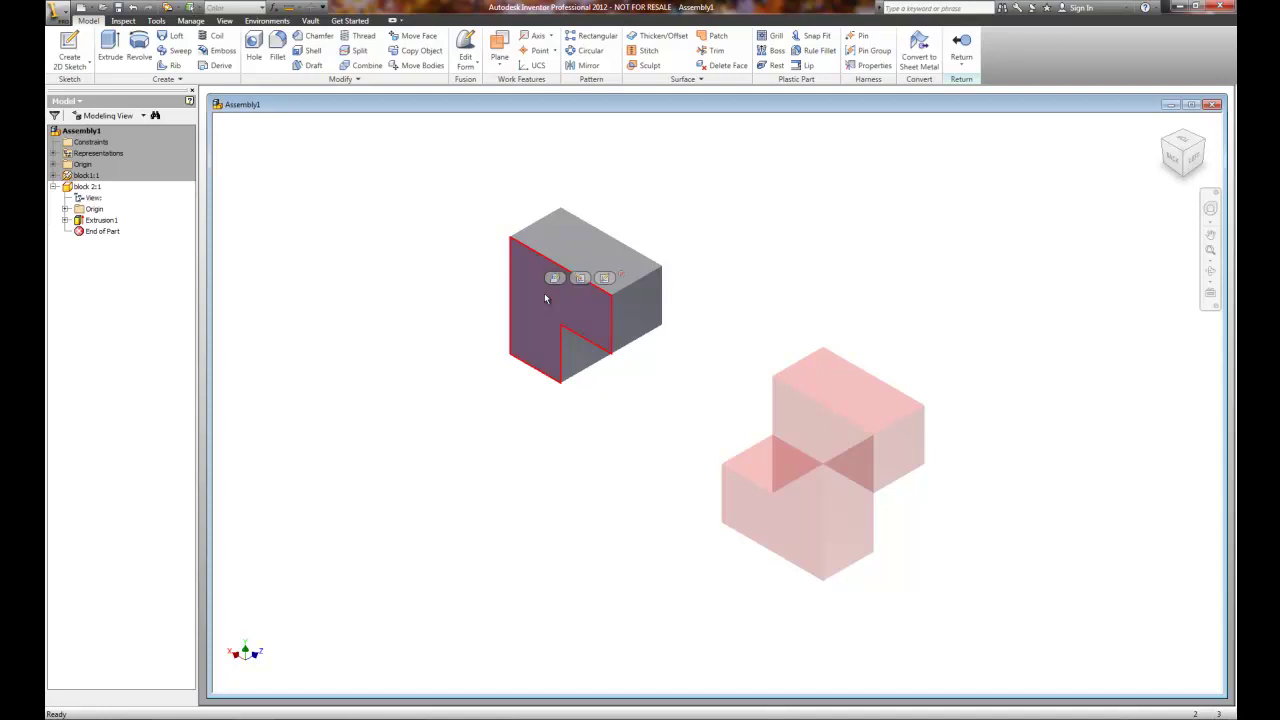
left_click(604, 278)
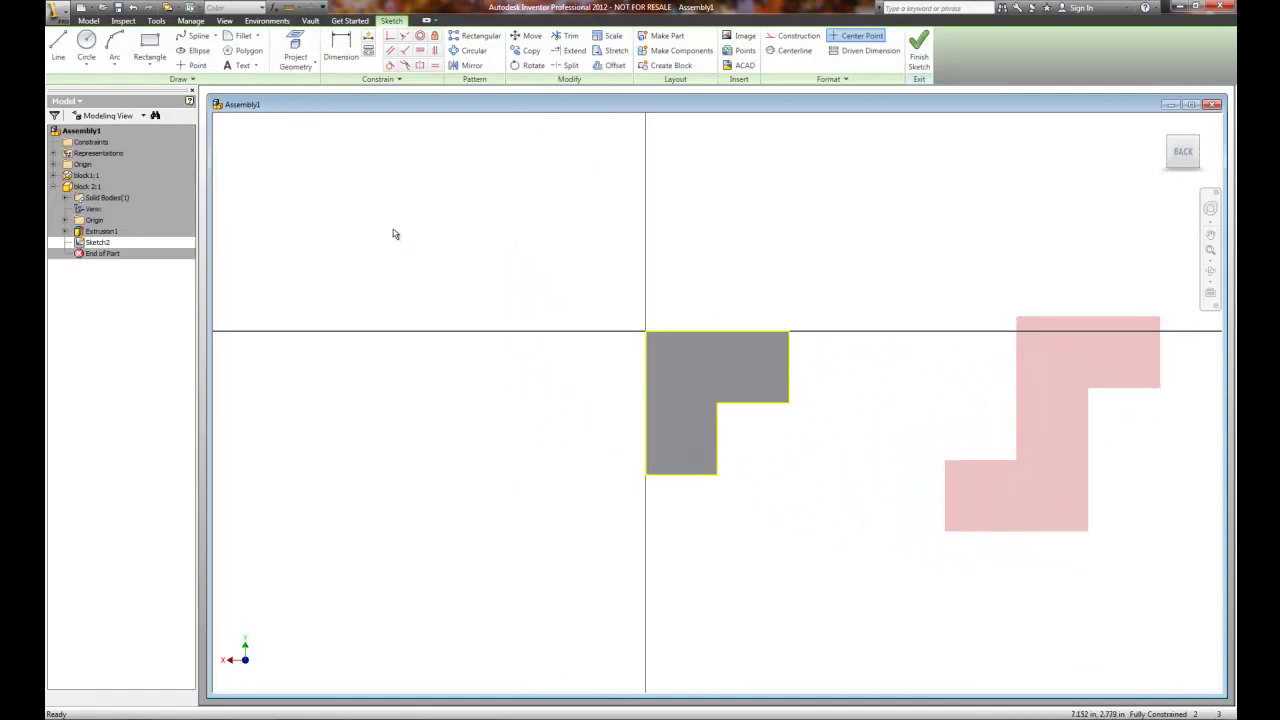
left_click(151, 46)
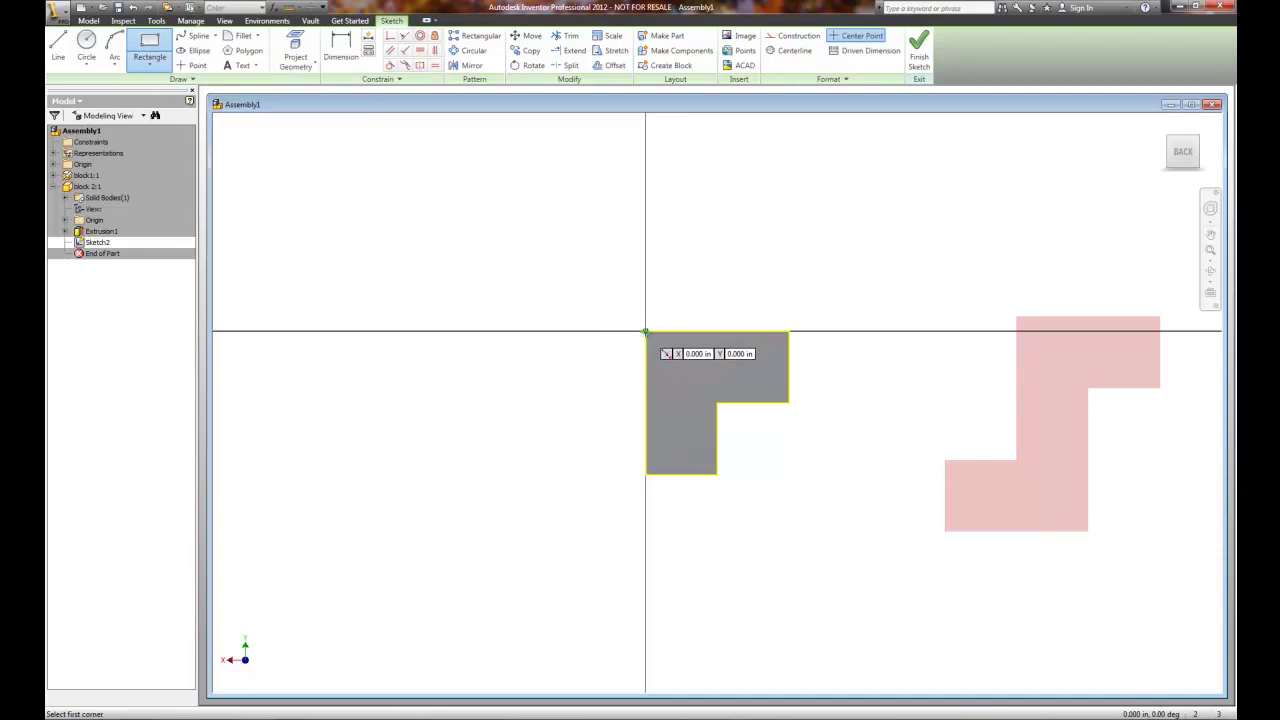
left_click(645, 332)
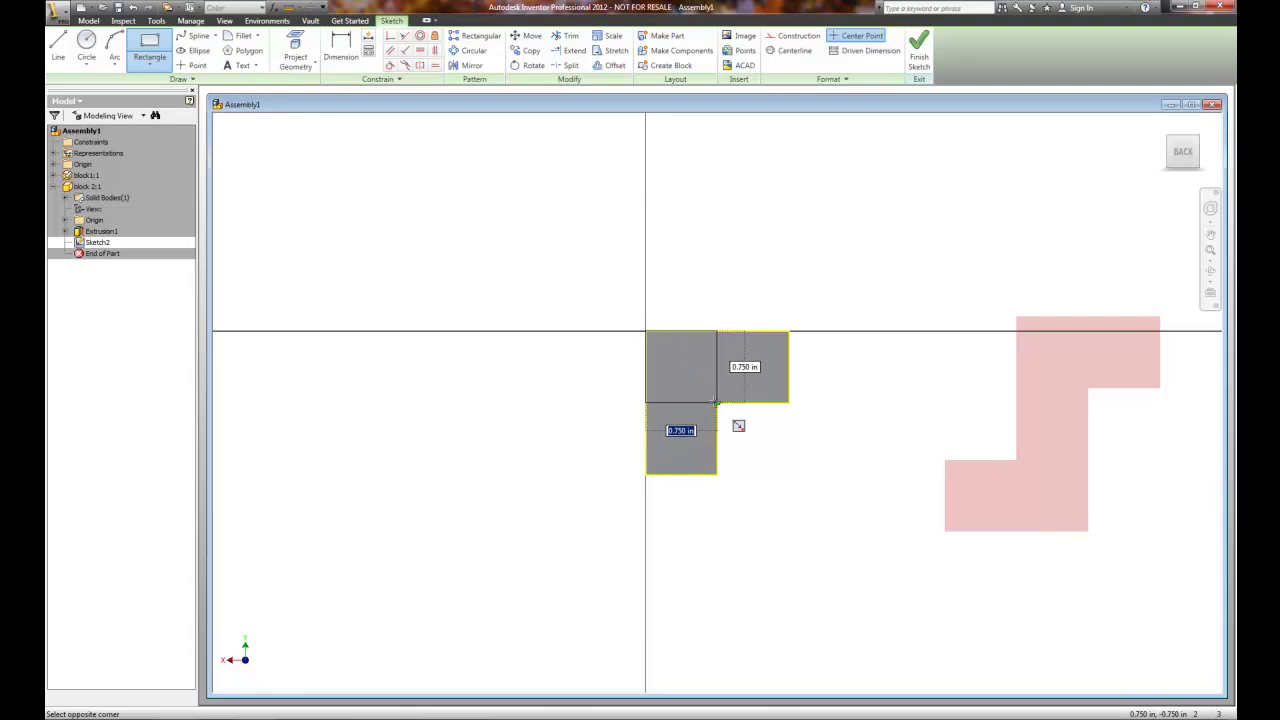
left_click(716, 402)
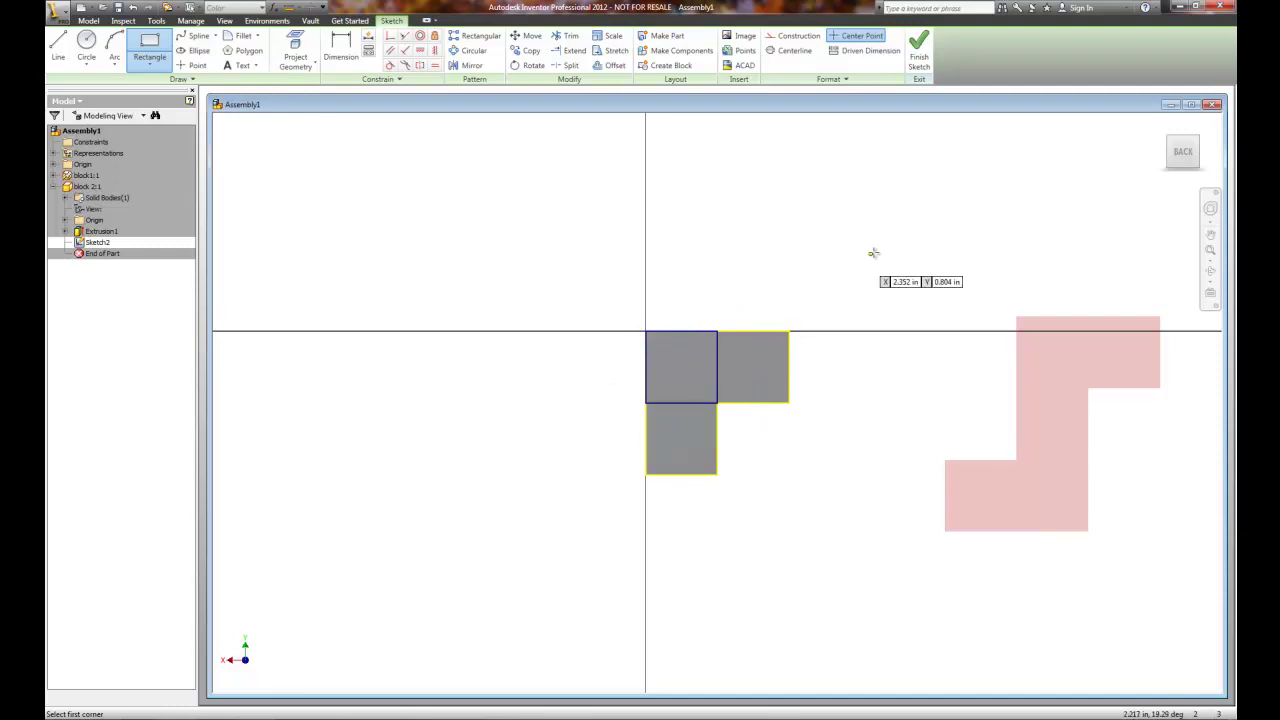
left_click(916, 47)
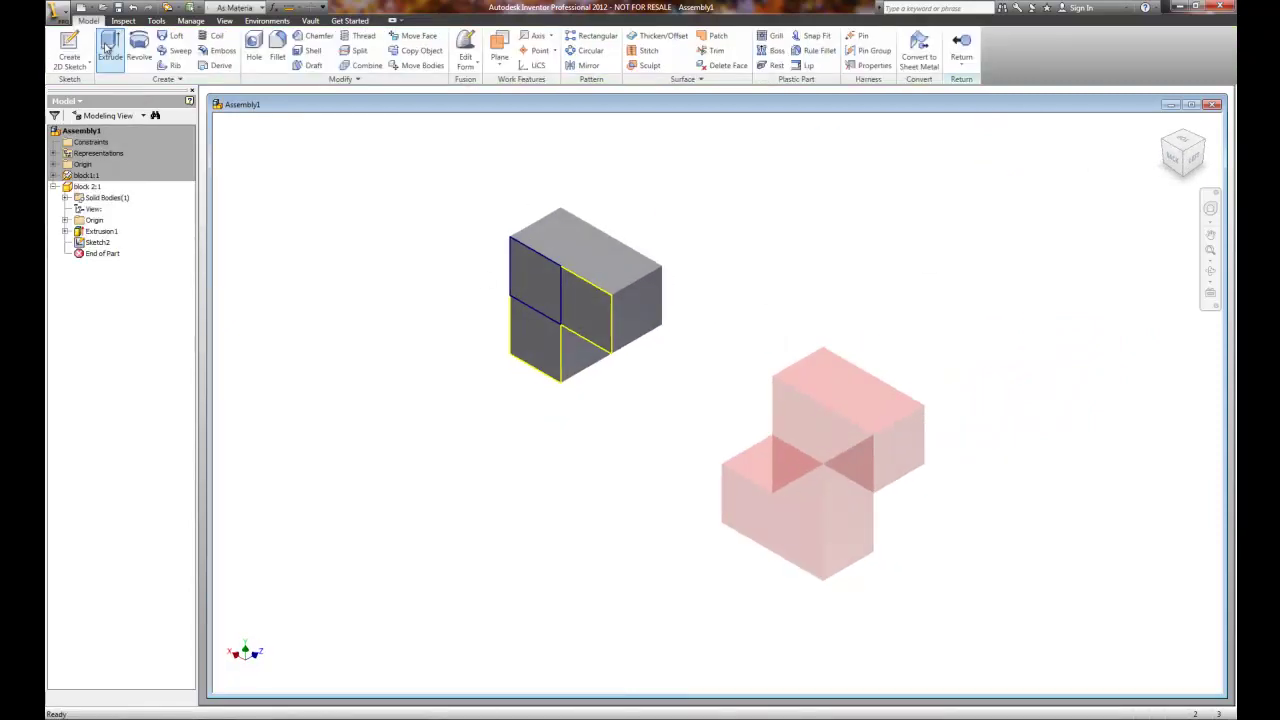
- Extrude the .750 square profile outward from the L-shaped face
left_click(115, 63)
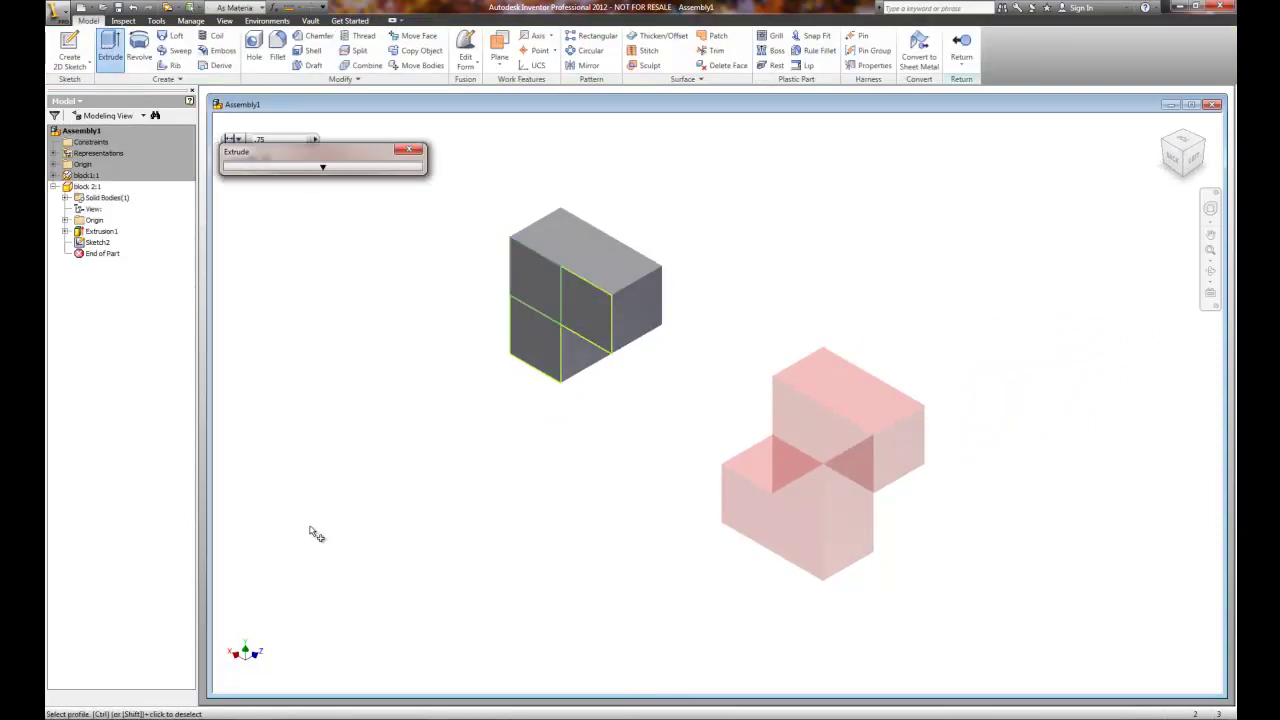
left_click(545, 288)
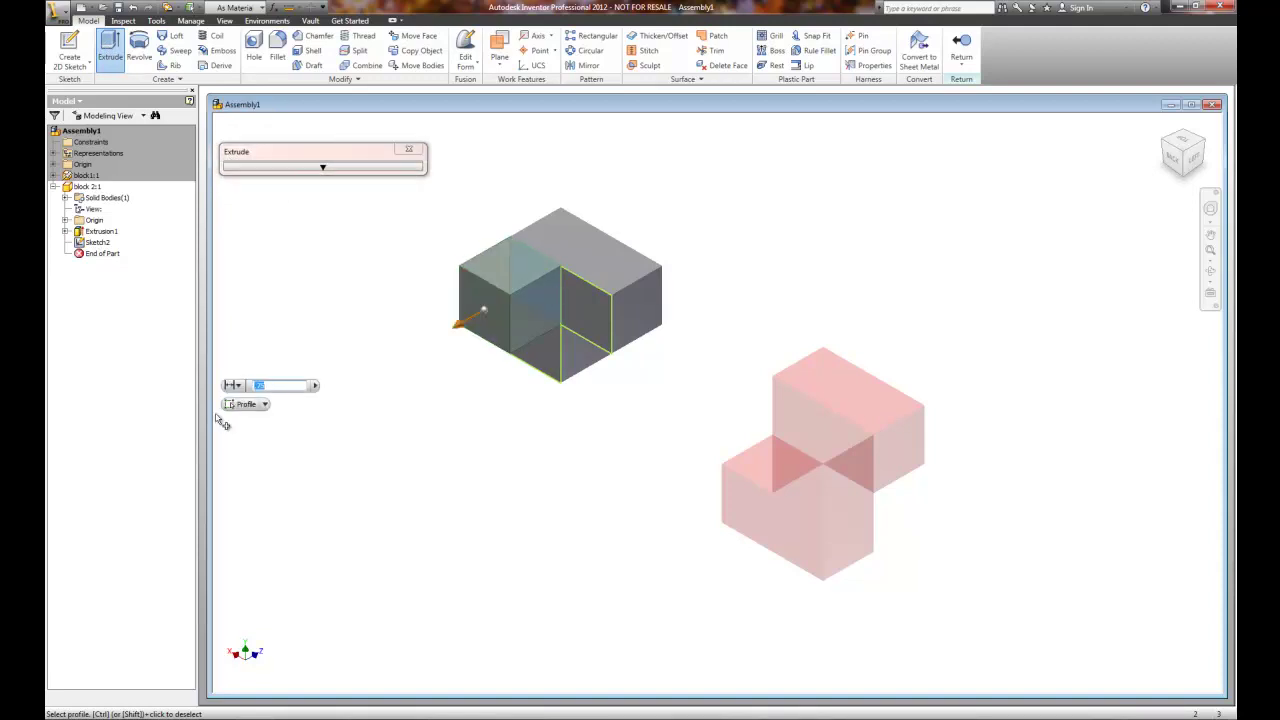
mouse_move(222, 418)
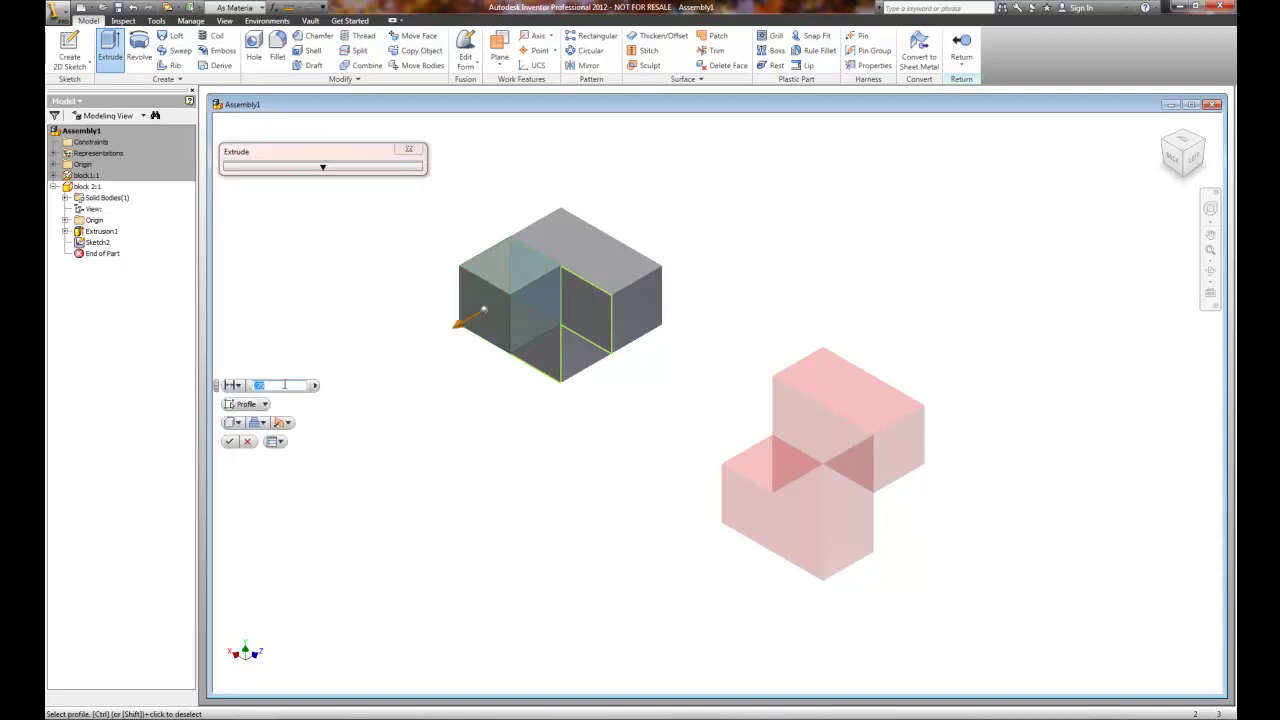
left_click(229, 442)
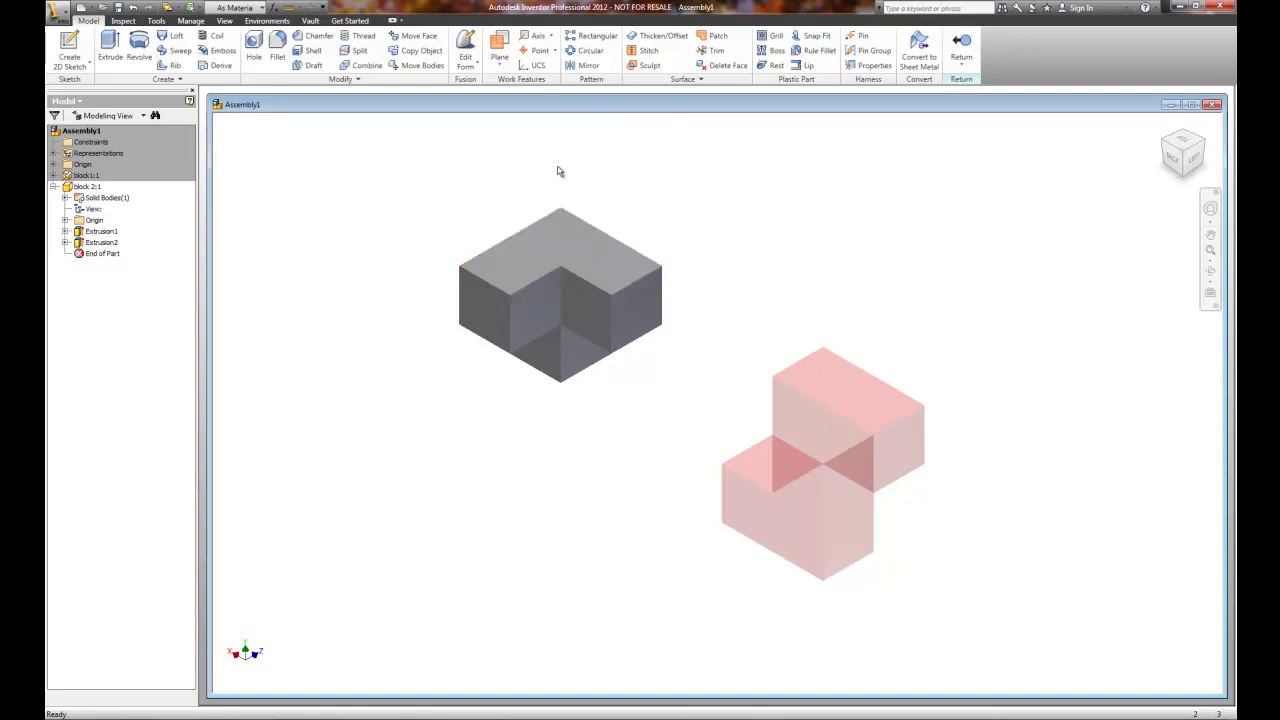
- Sketch a square from the top-left corner of the block's top face
left_click(520, 270)
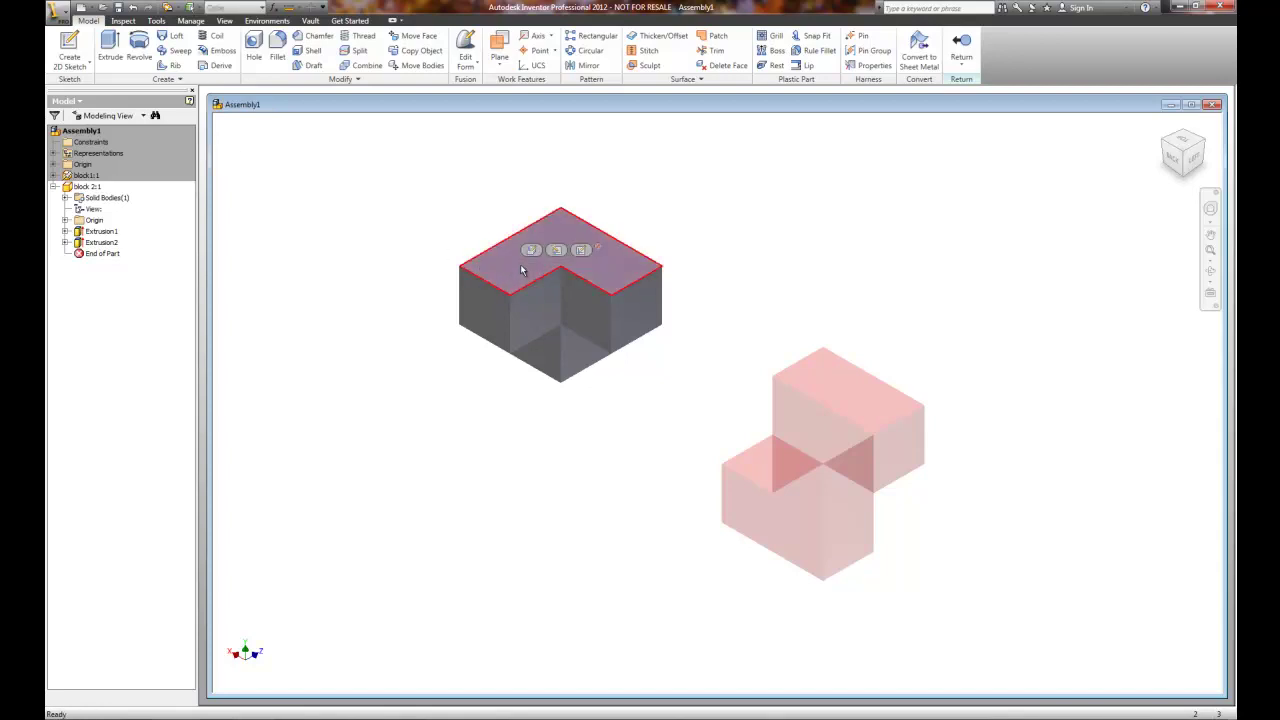
left_click(583, 249)
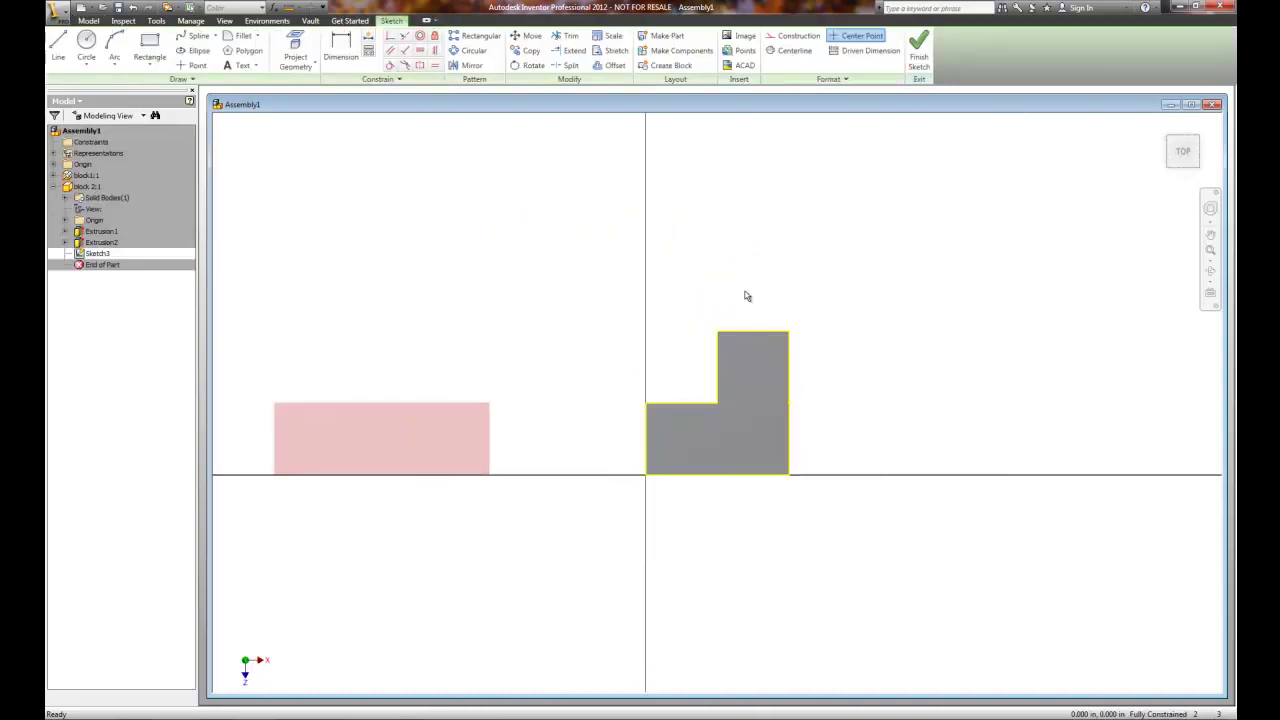
left_click(150, 45)
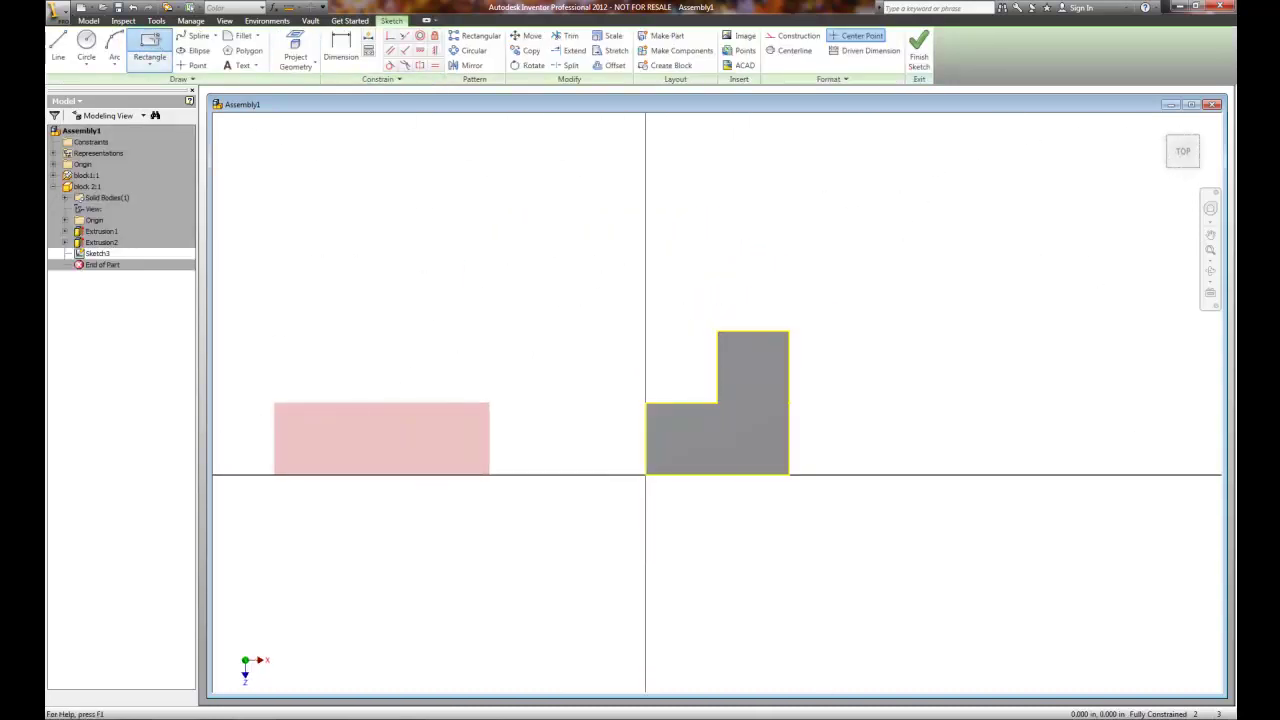
left_click(718, 333)
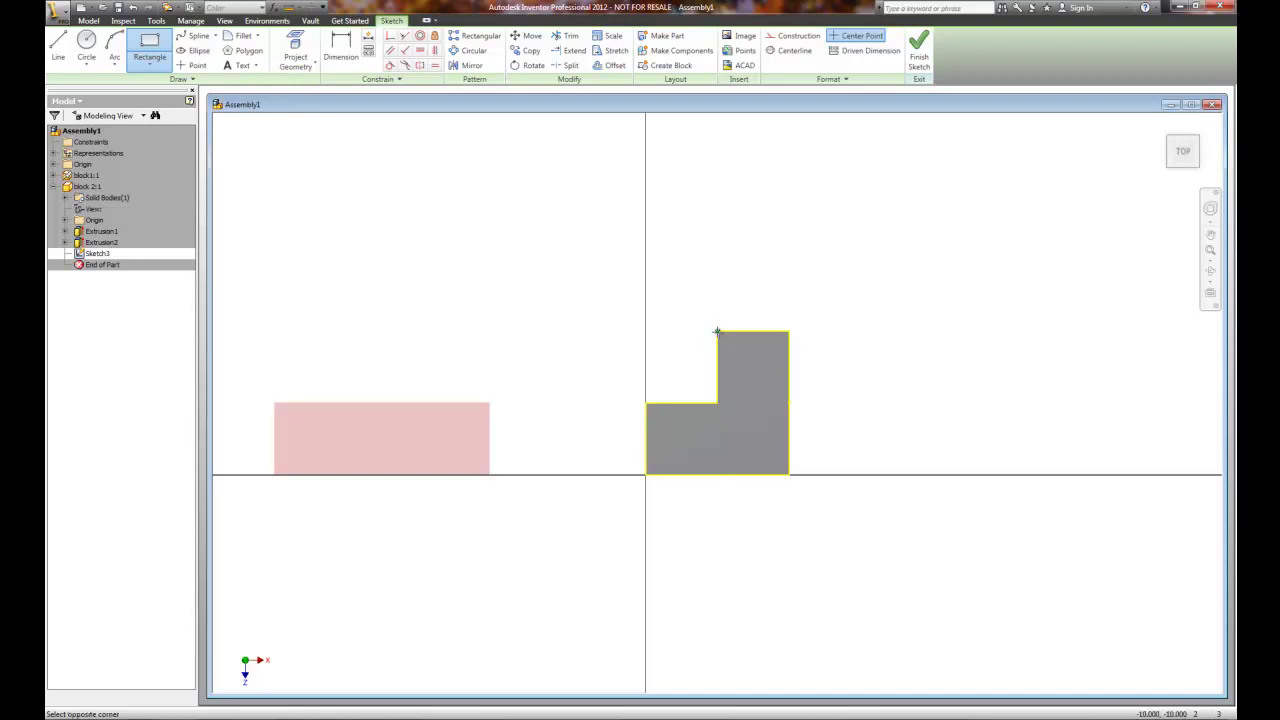
left_click(789, 404)
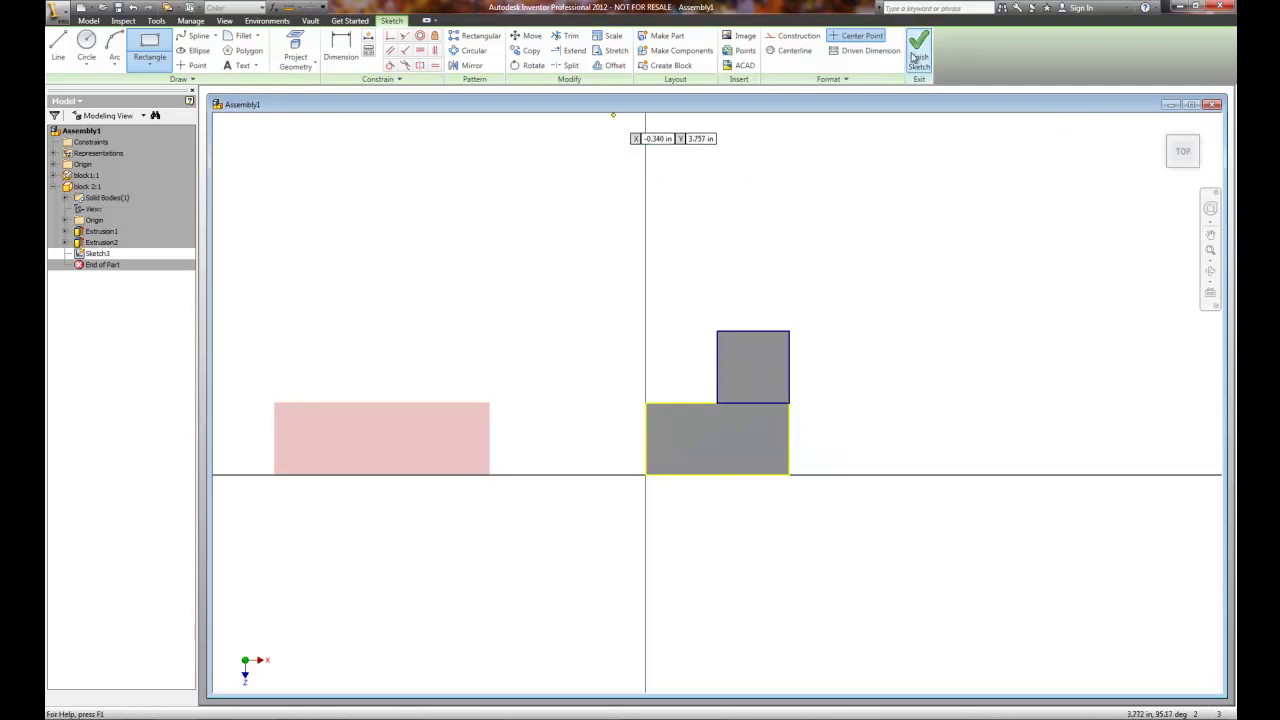
left_click(918, 45)
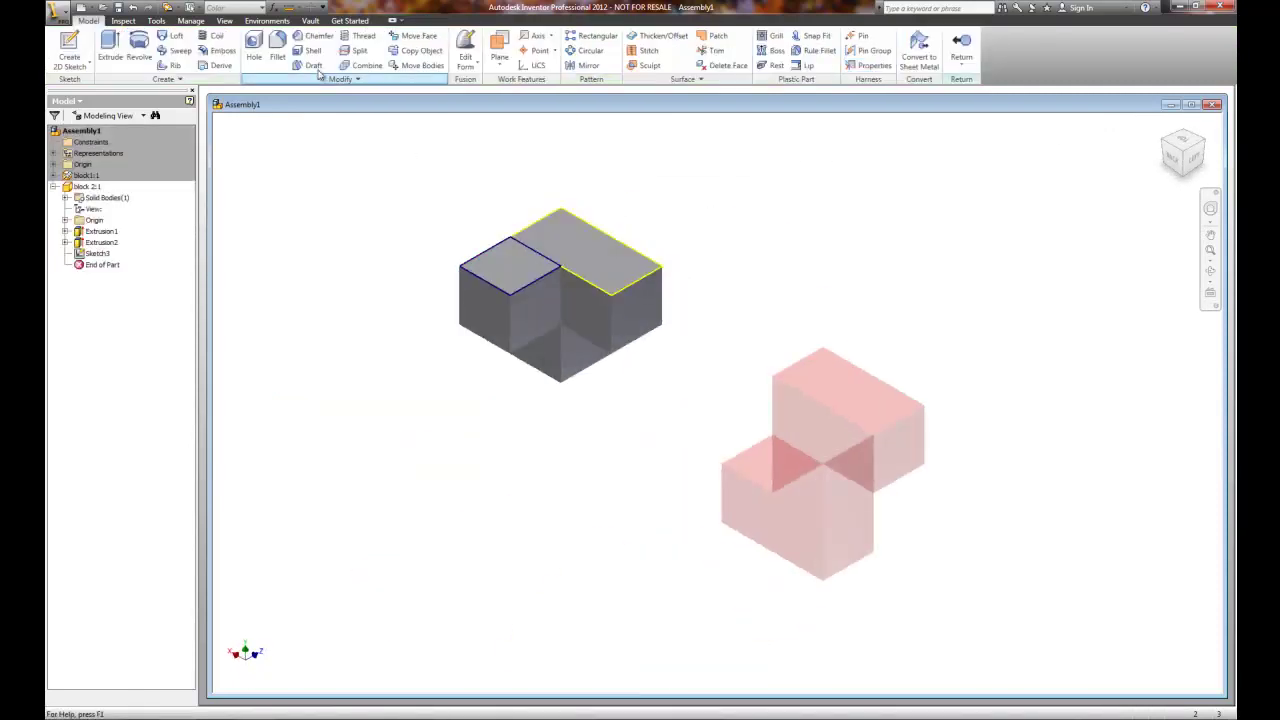
- Extrude the top-face square upward into a raised column
left_click(110, 45)
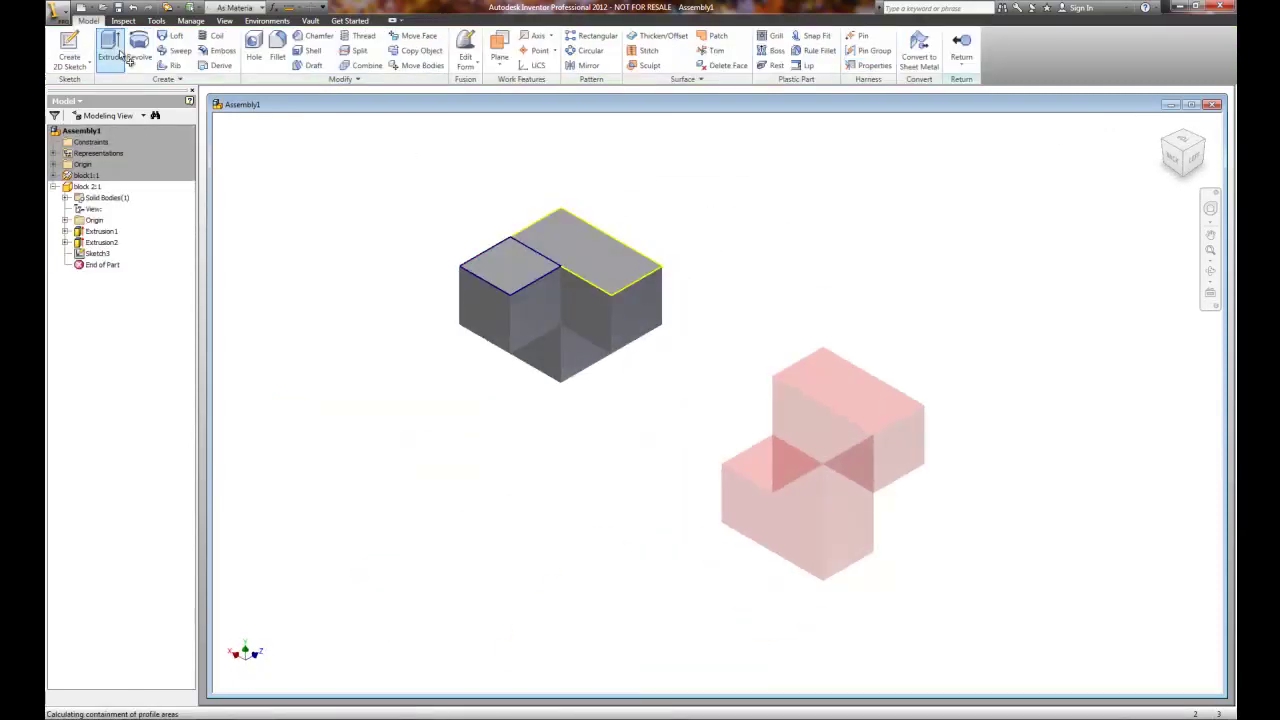
left_click(512, 277)
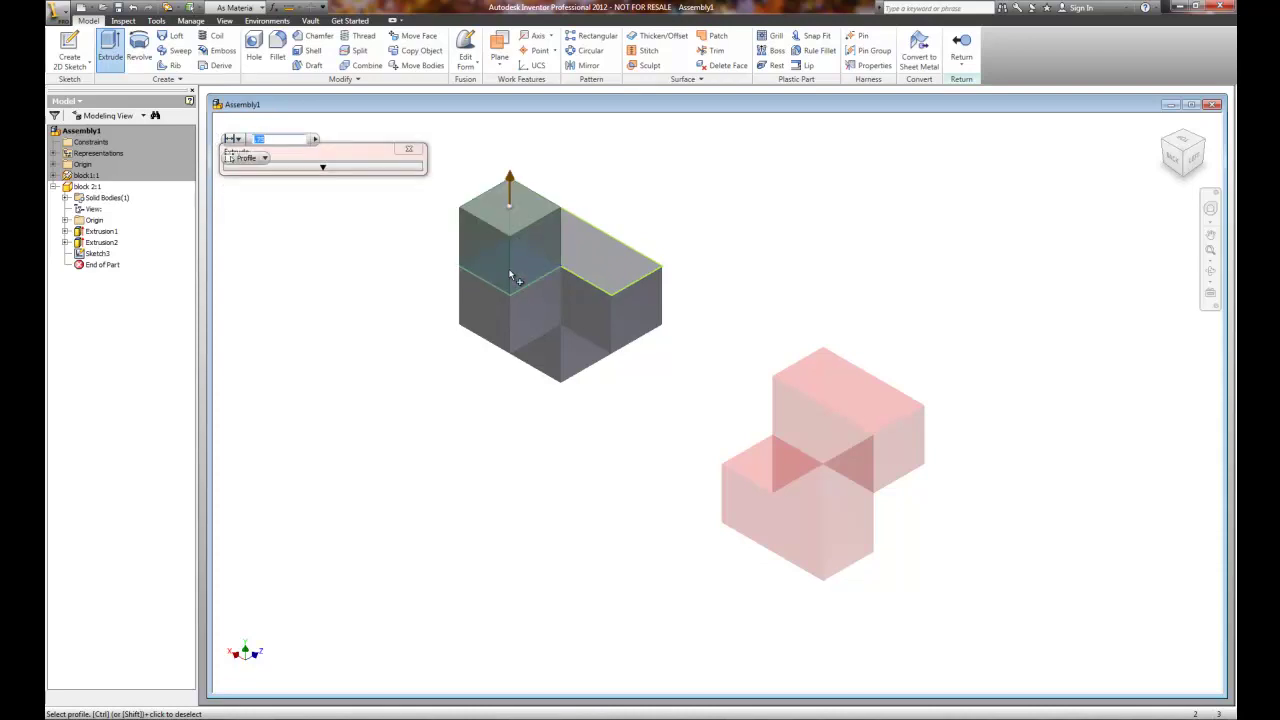
left_click(230, 201)
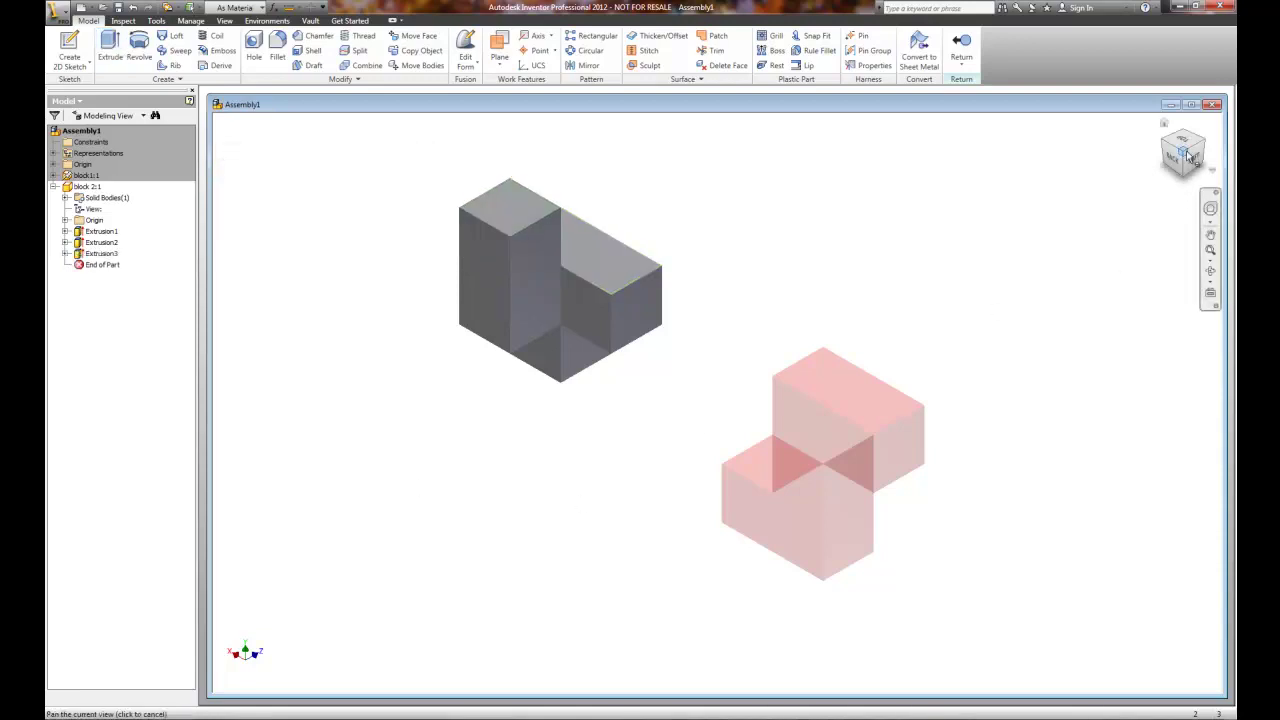
left_click_drag(1187, 155, 1158, 151)
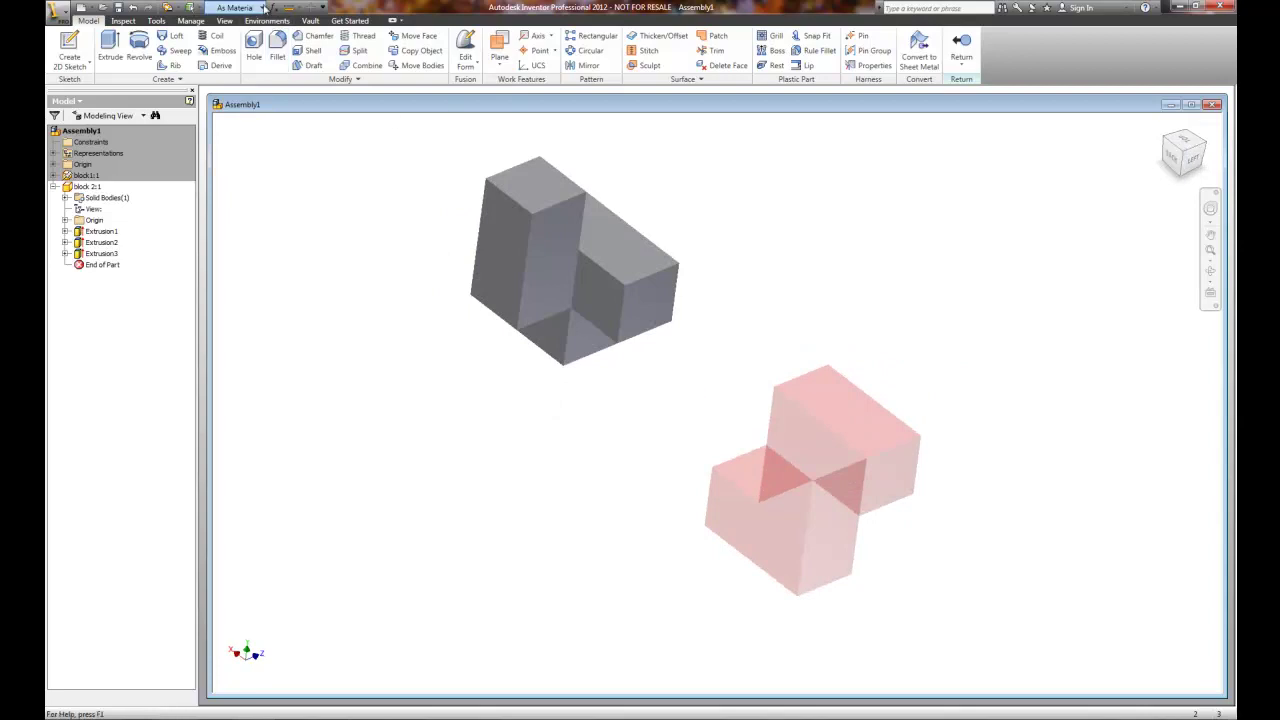
- Color the part Blue, save it, and return to the assembly with block1:1 expanded
left_click(263, 7)
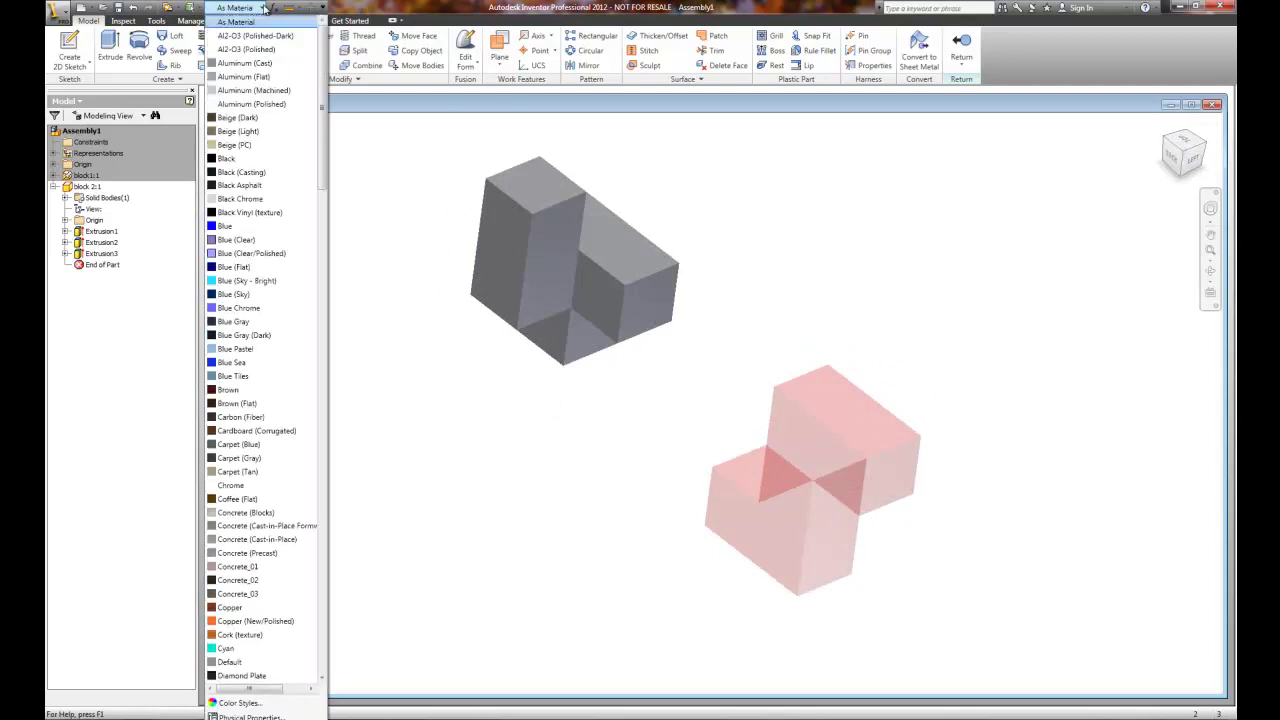
left_click(240, 214)
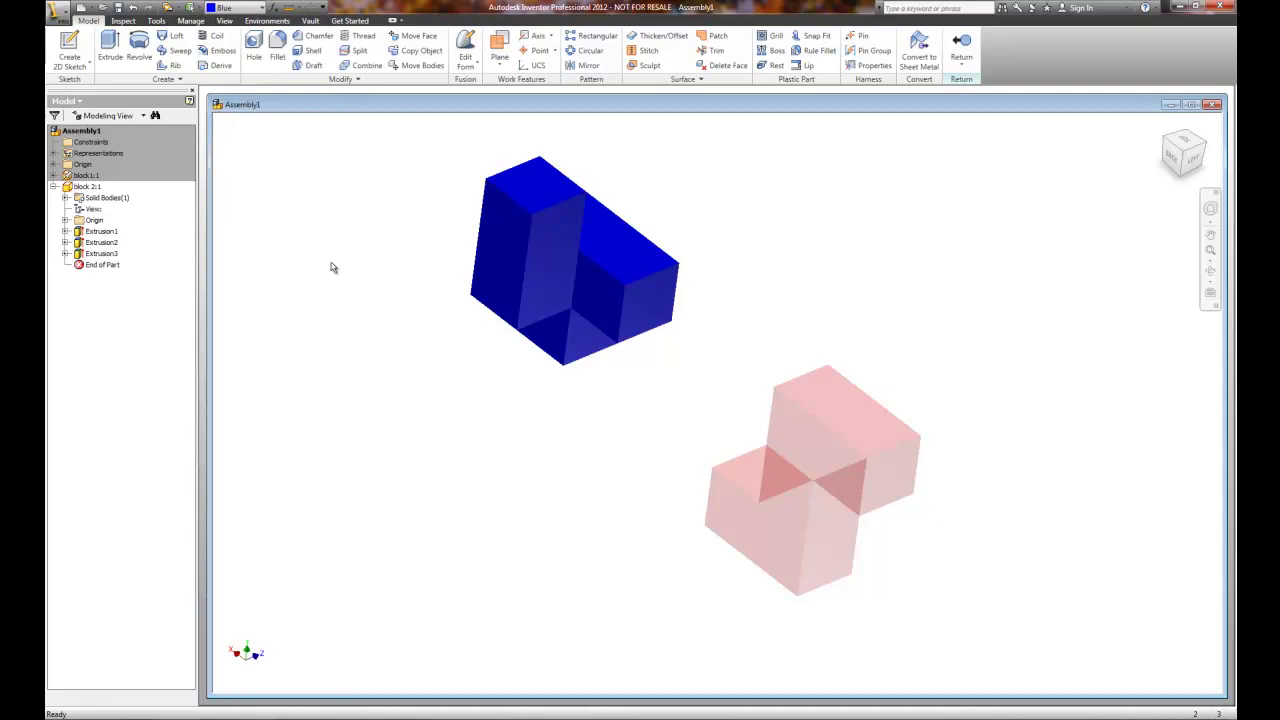
left_click(118, 8)
left_click(961, 42)
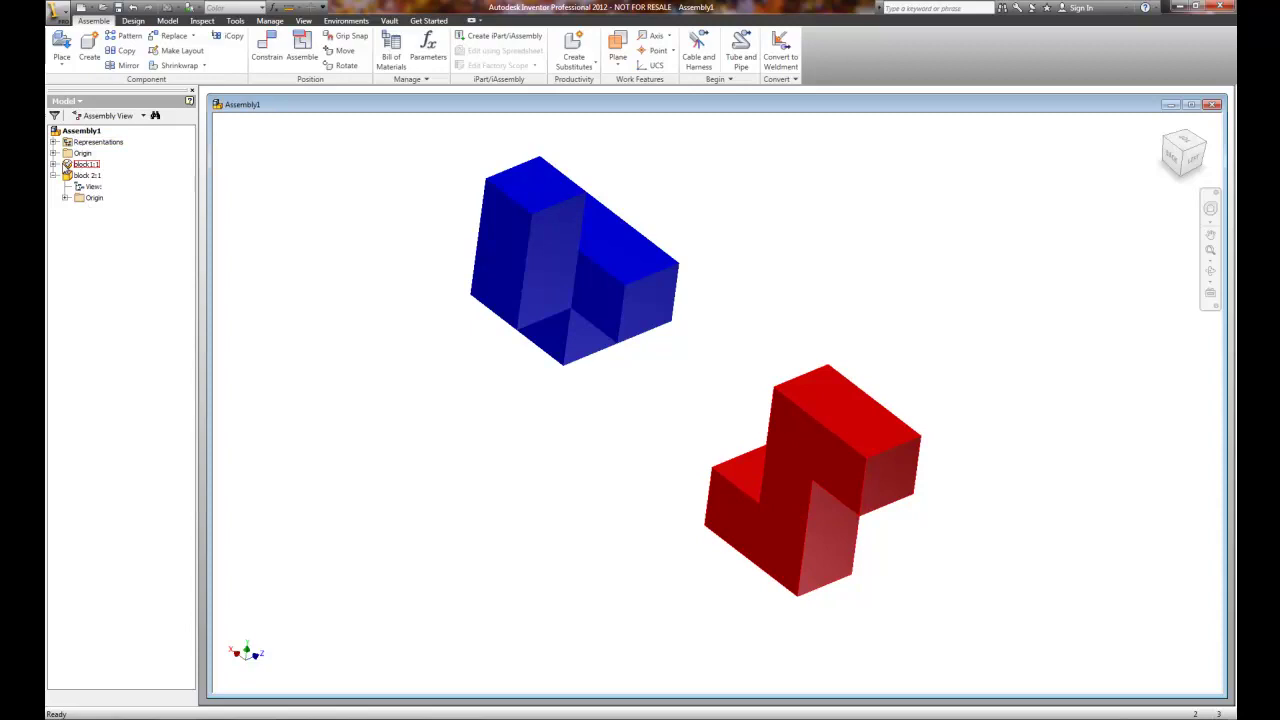
left_click(67, 170)
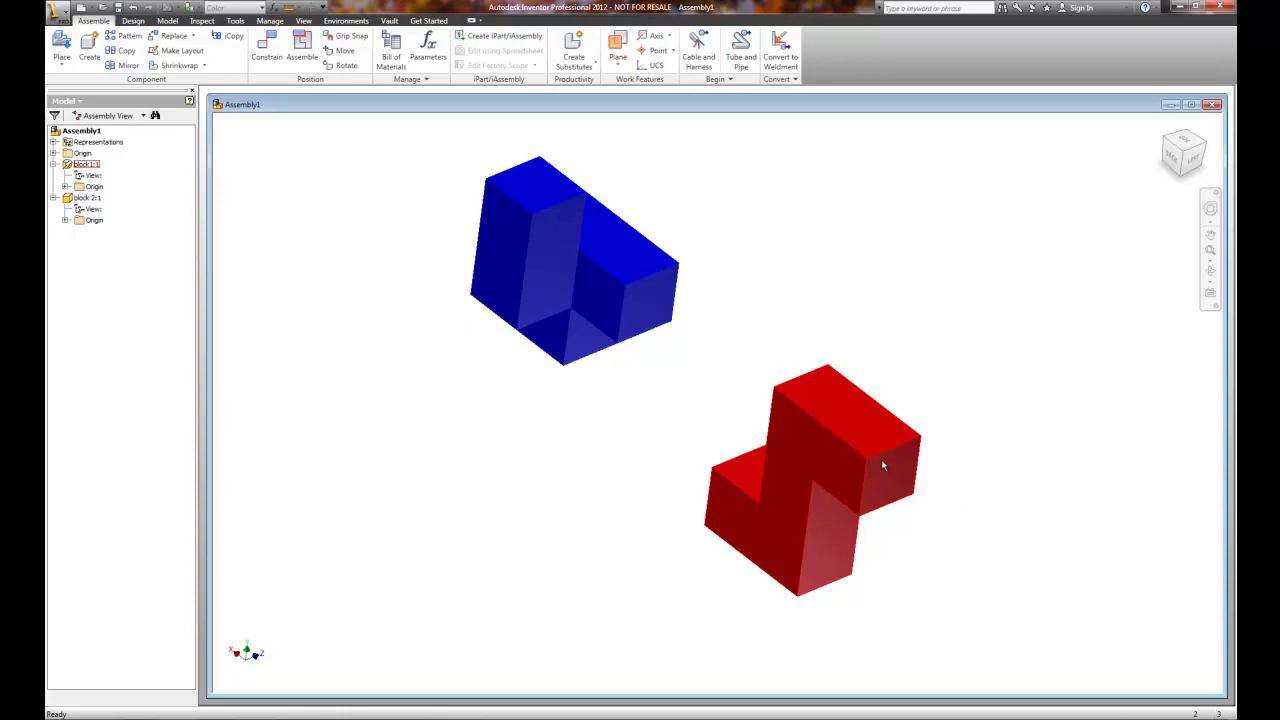
- Drag the blue block leftward away from the red block, then select the red block
left_click_drag(551, 289, 474, 289)
left_click(821, 478)
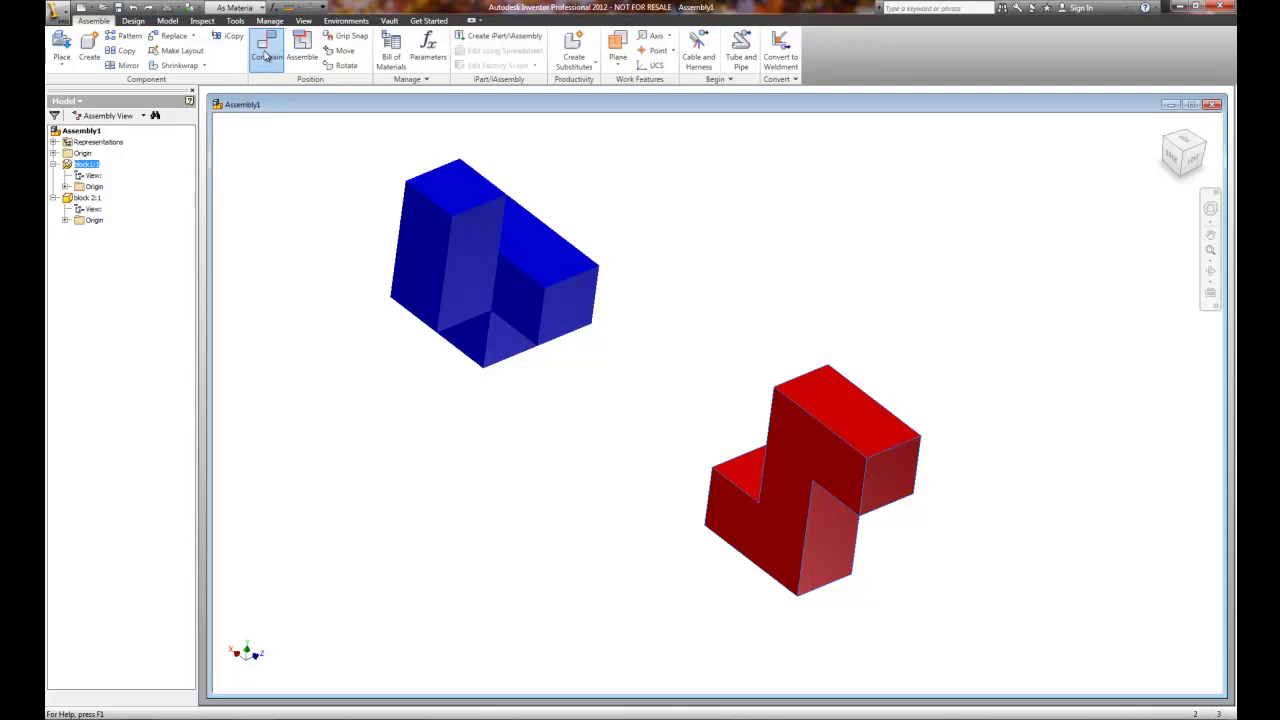
left_click(266, 56)
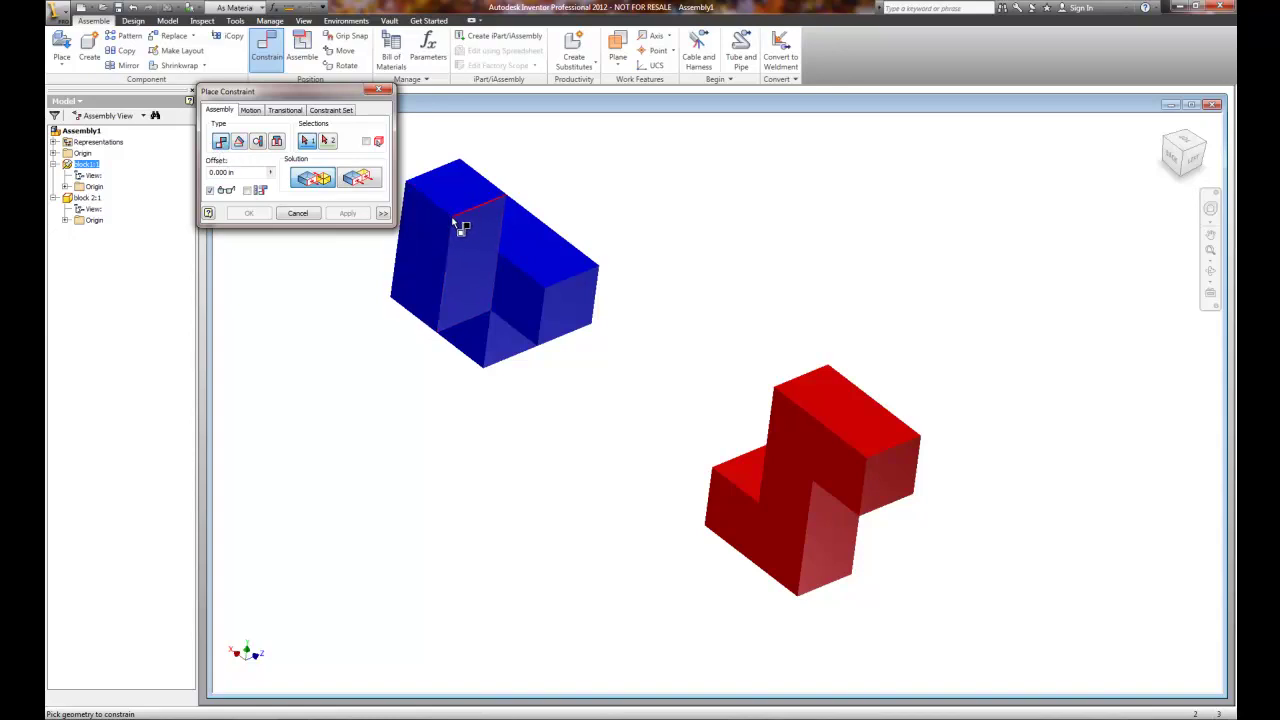
mouse_move(452, 221)
left_click(252, 110)
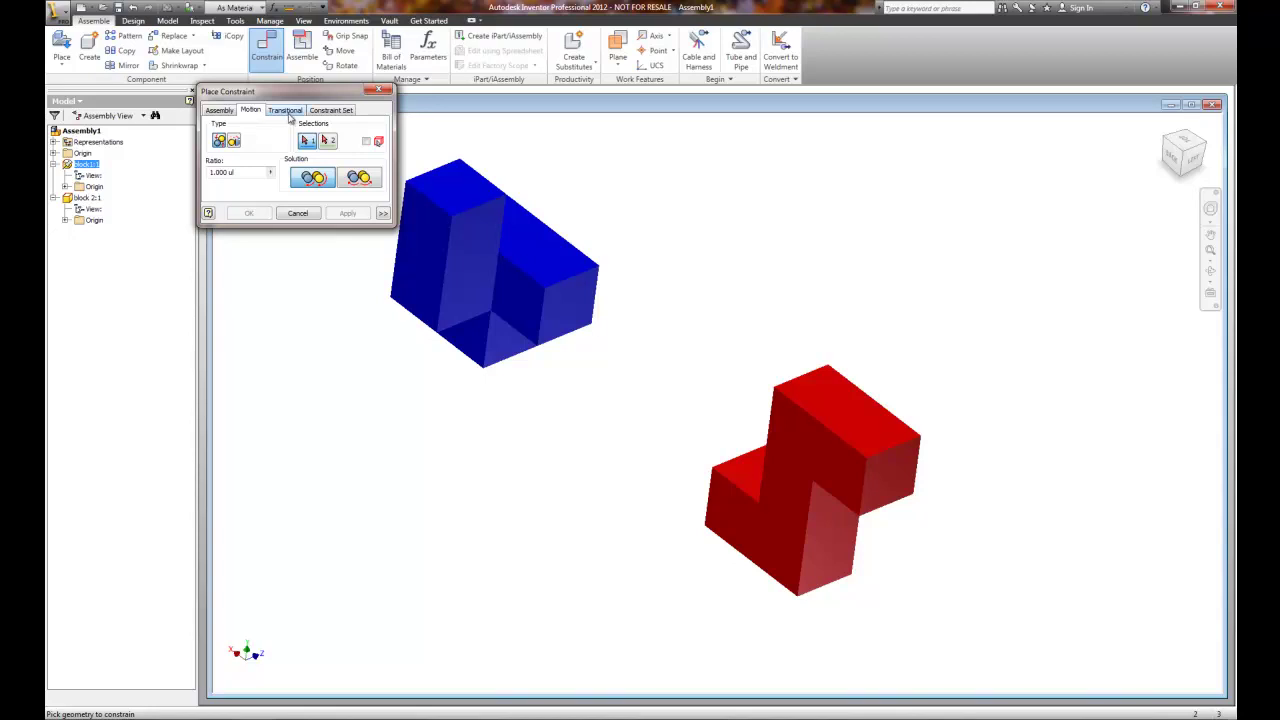
left_click(287, 110)
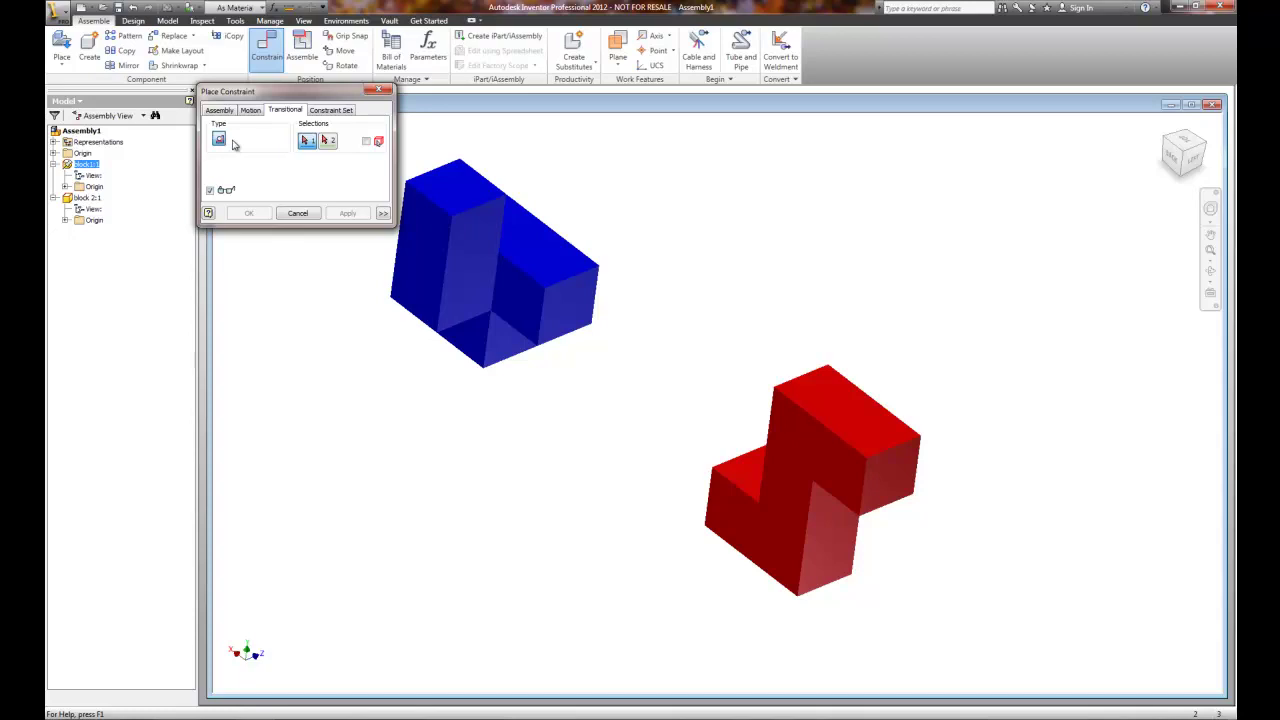
left_click(339, 111)
left_click(220, 111)
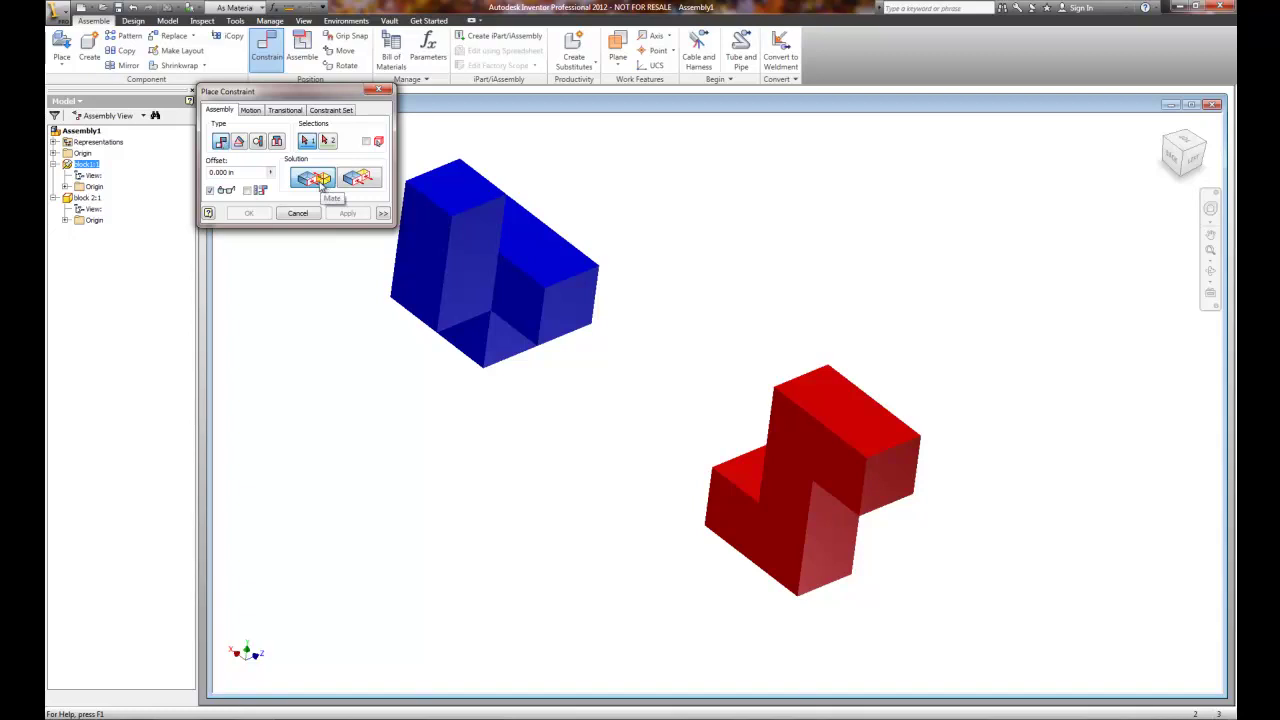
- Mate the blue block's face against the red block's face and orbit to check the seating
left_click(474, 263)
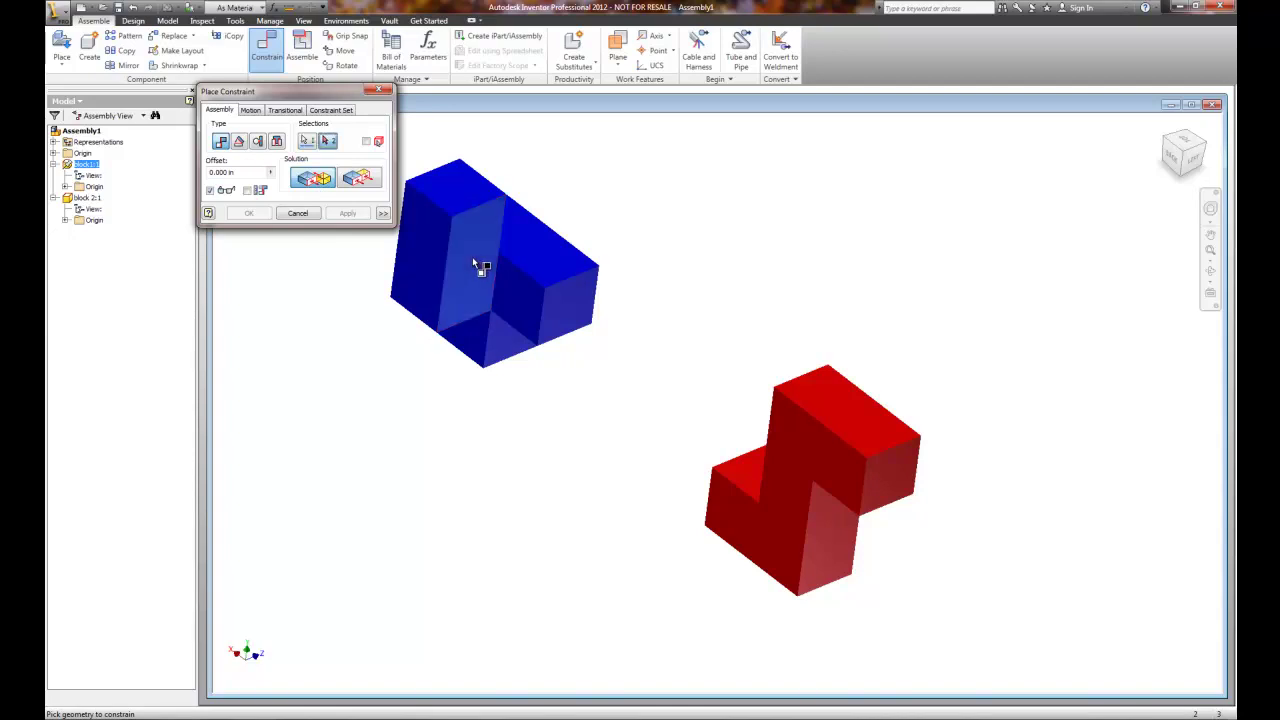
left_click(797, 490)
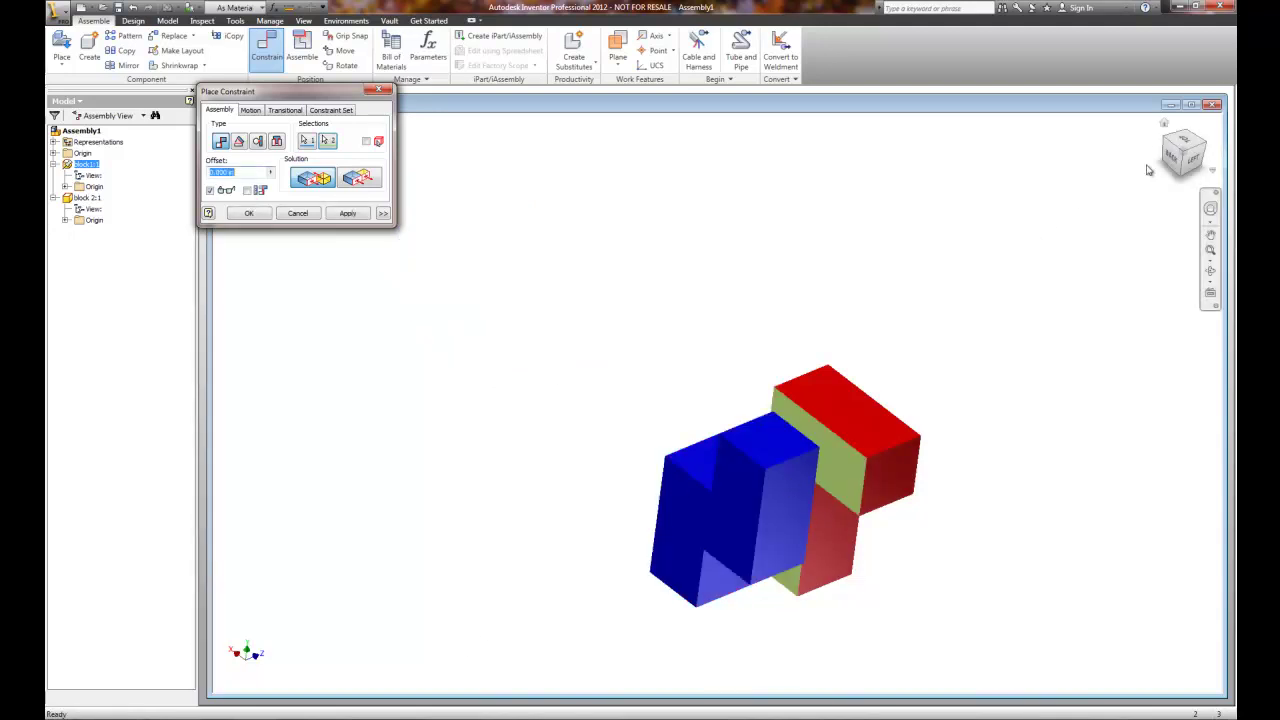
mouse_move(1168, 142)
left_mouse_down()
mouse_move(1071, 162)
mouse_move(917, 311)
mouse_move(875, 375)
mouse_move(871, 429)
mouse_move(891, 457)
mouse_move(980, 505)
mouse_move(1020, 503)
mouse_move(1114, 546)
mouse_move(1166, 471)
mouse_move(1183, 483)
mouse_move(1160, 578)
left_mouse_up()
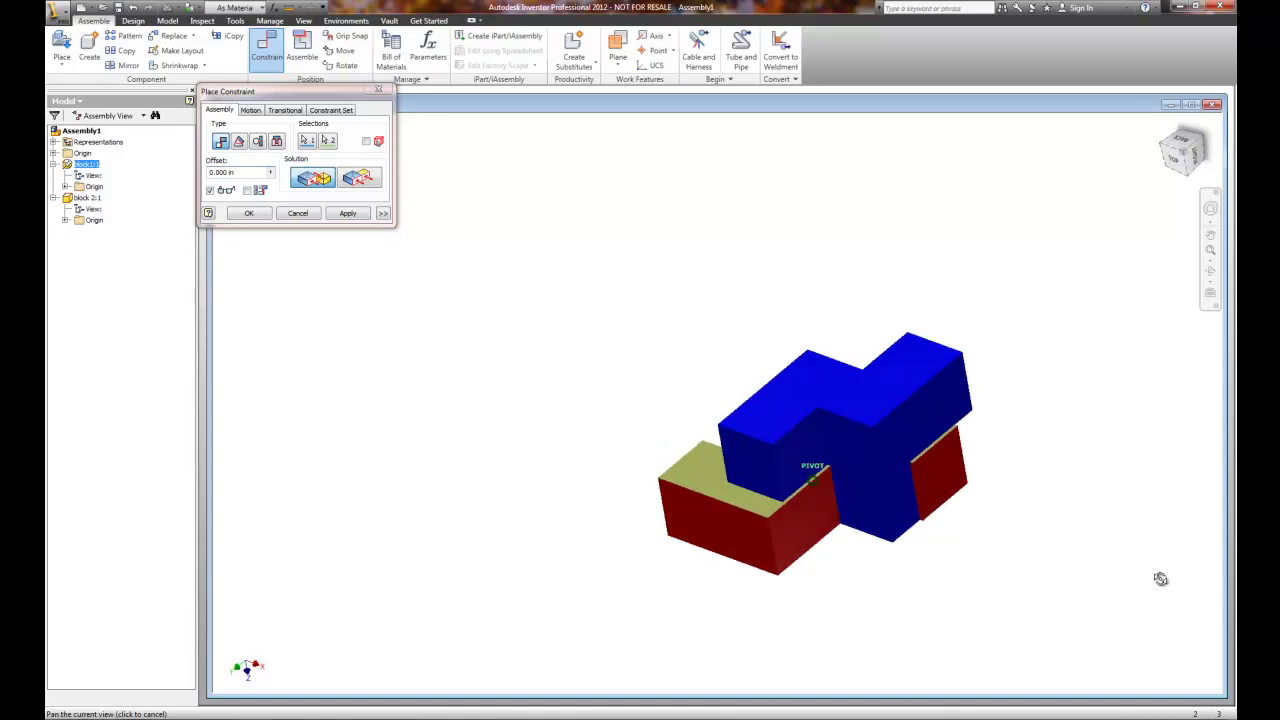
mouse_move(1160, 578)
left_mouse_down()
mouse_move(1210, 524)
mouse_move(1179, 568)
left_mouse_up()
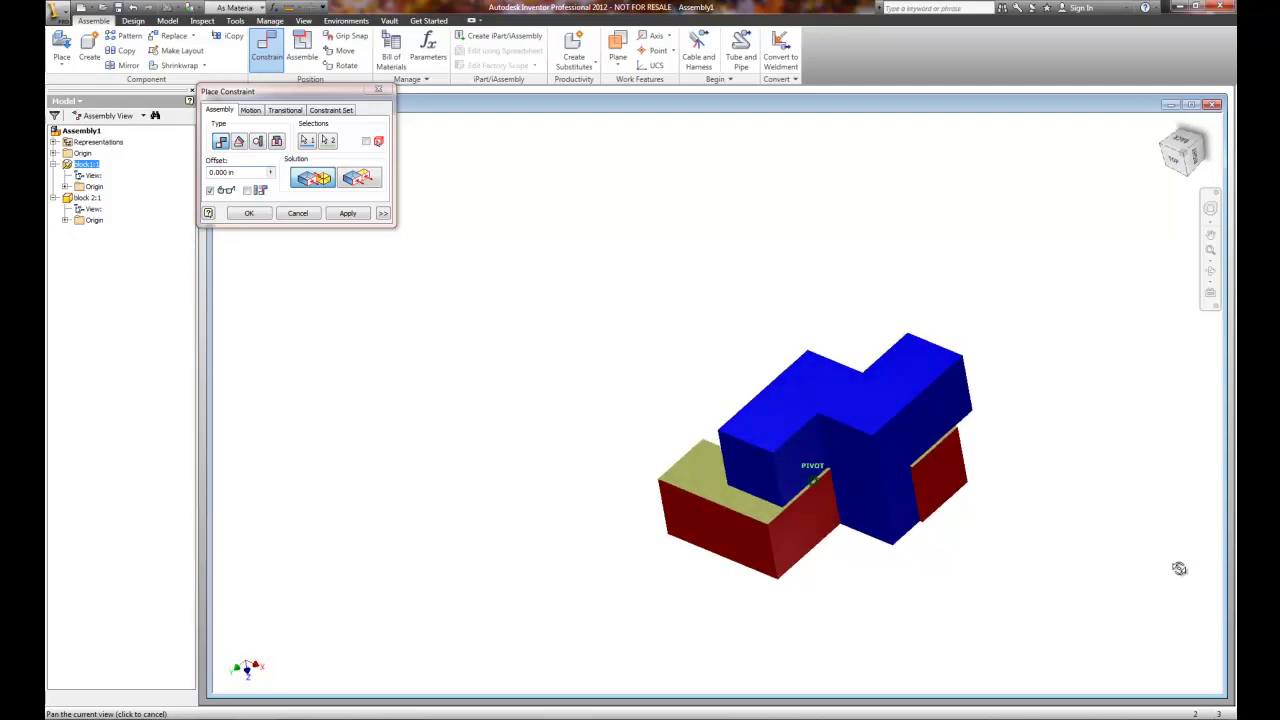
key("Escape")
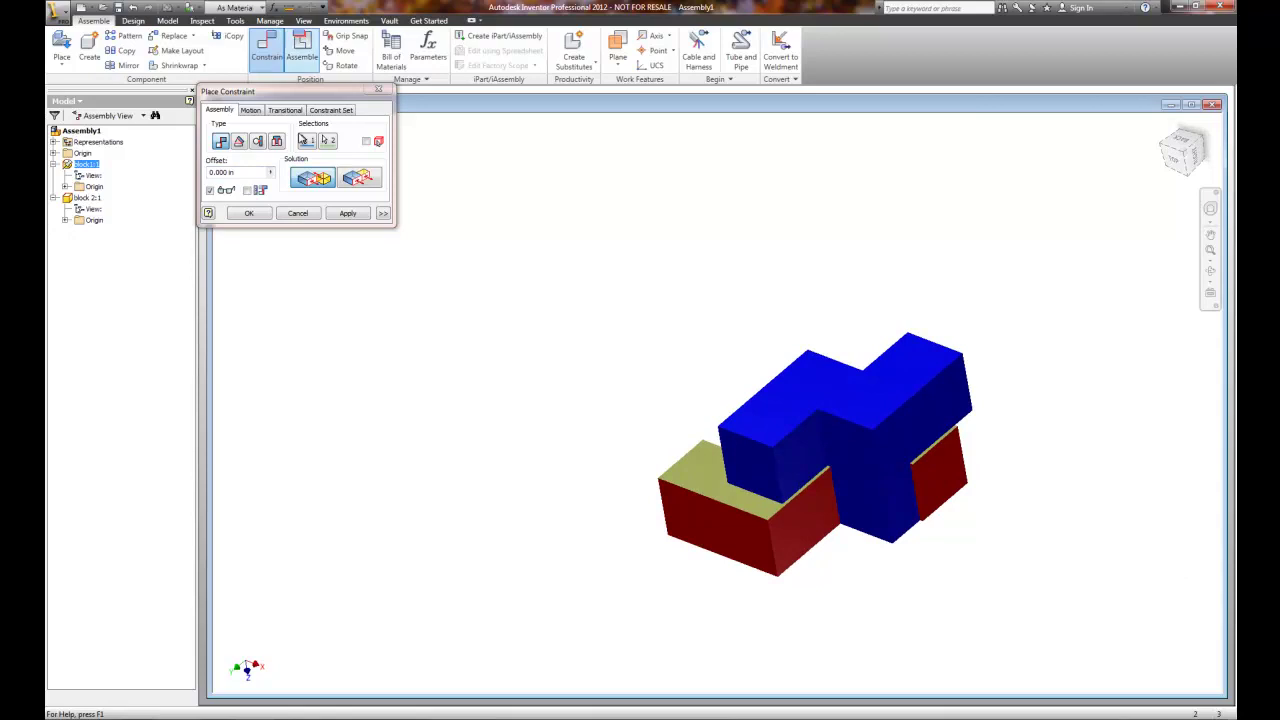
- Apply the mate constraint between the blue and red blocks
left_click(350, 214)
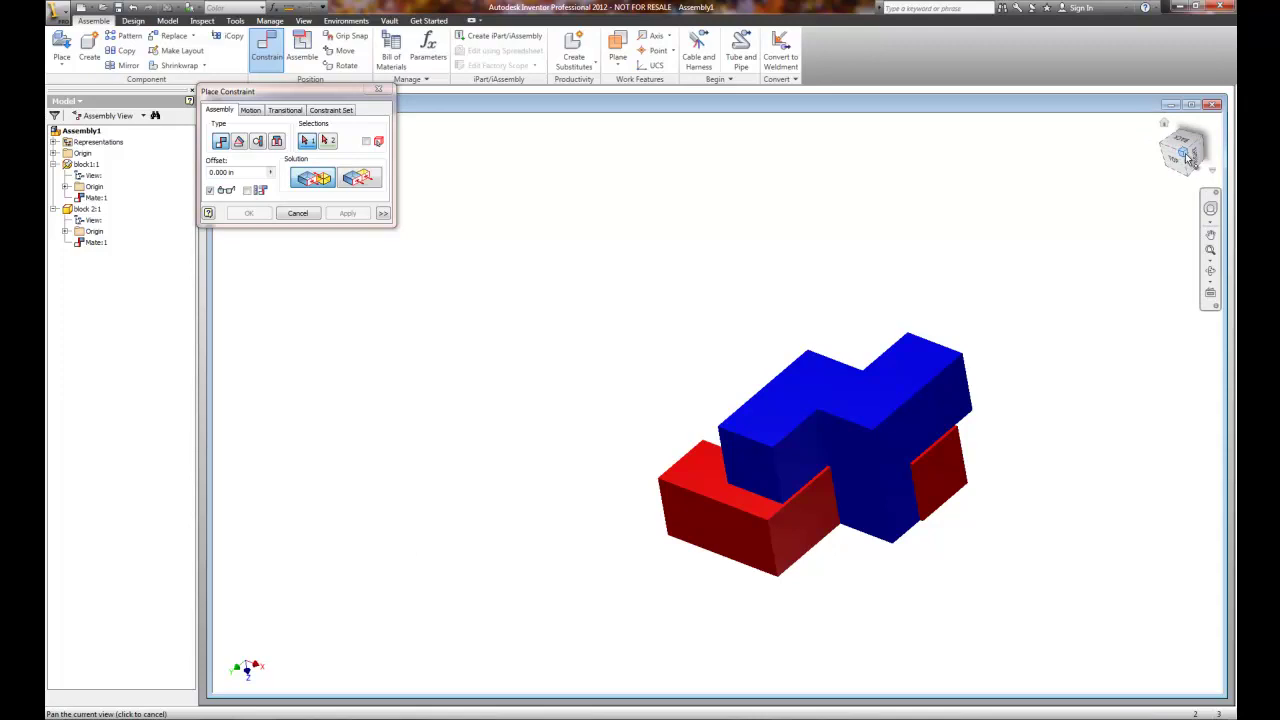
mouse_move(1184, 148)
left_mouse_down()
mouse_move(1190, 138)
mouse_move(1197, 606)
mouse_move(1191, 537)
mouse_move(1103, 517)
mouse_move(1037, 549)
mouse_move(1075, 552)
mouse_move(1014, 537)
mouse_move(900, 543)
mouse_move(786, 573)
mouse_move(849, 540)
mouse_move(903, 486)
mouse_move(900, 471)
mouse_move(898, 484)
left_mouse_up()
key("Escape")
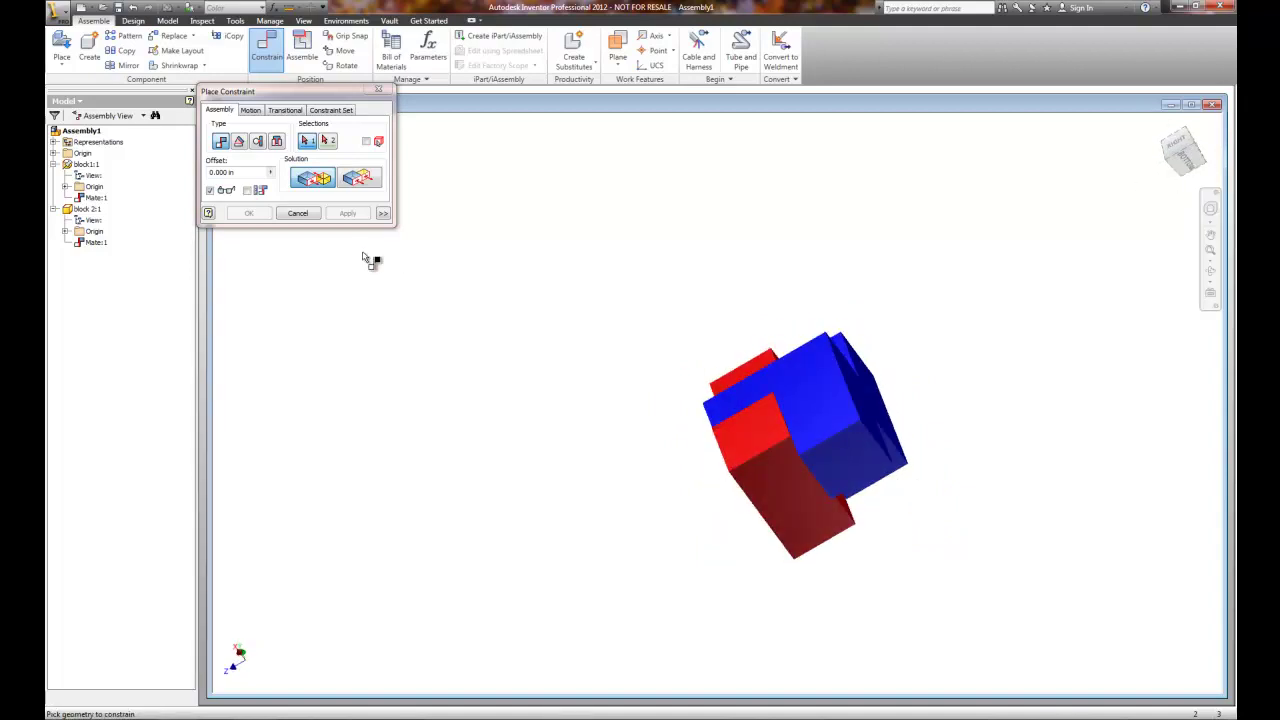
- Make the red block's front face flush with the matching blue face, creating Flush:1
left_click(360, 180)
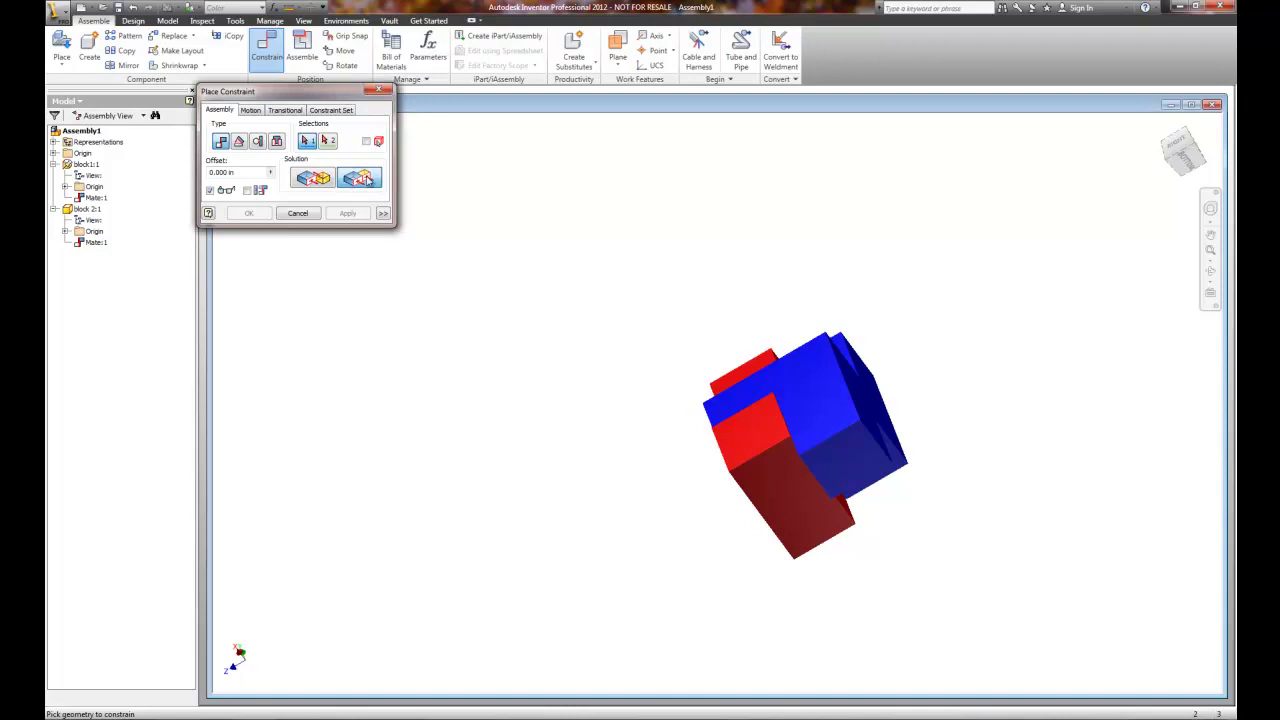
left_click(782, 497)
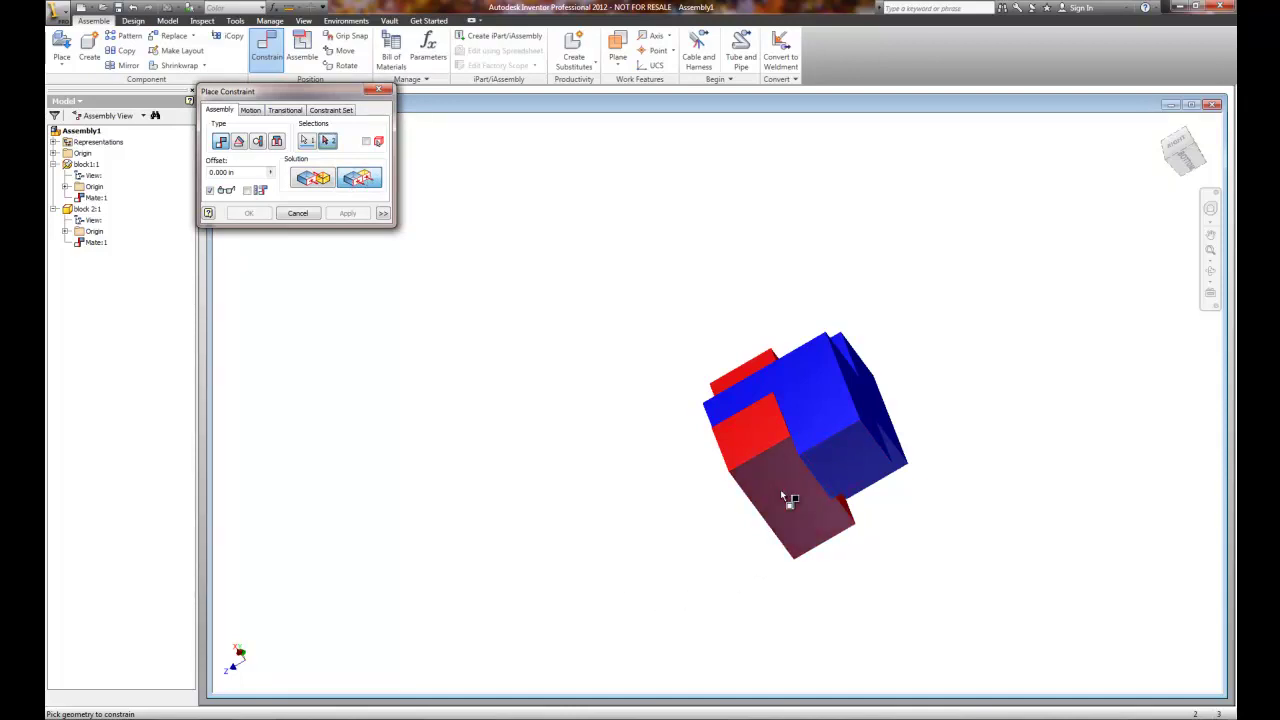
left_click(837, 455)
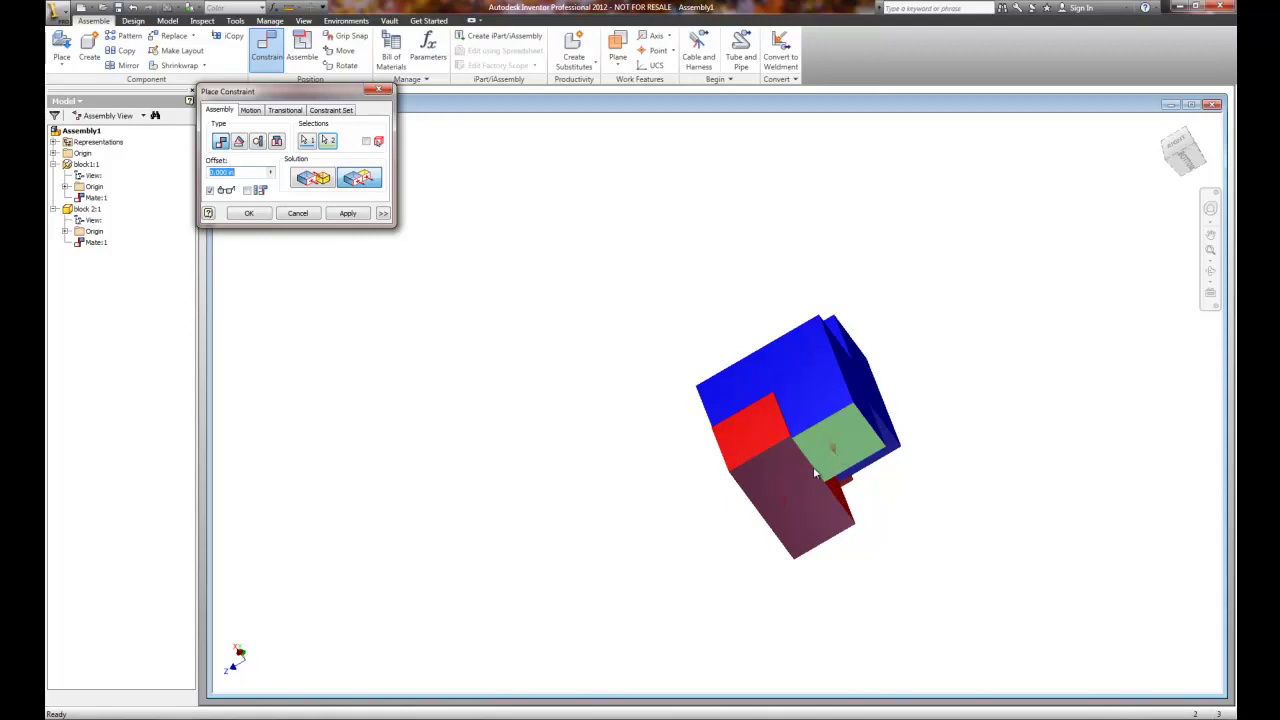
left_click(1193, 150)
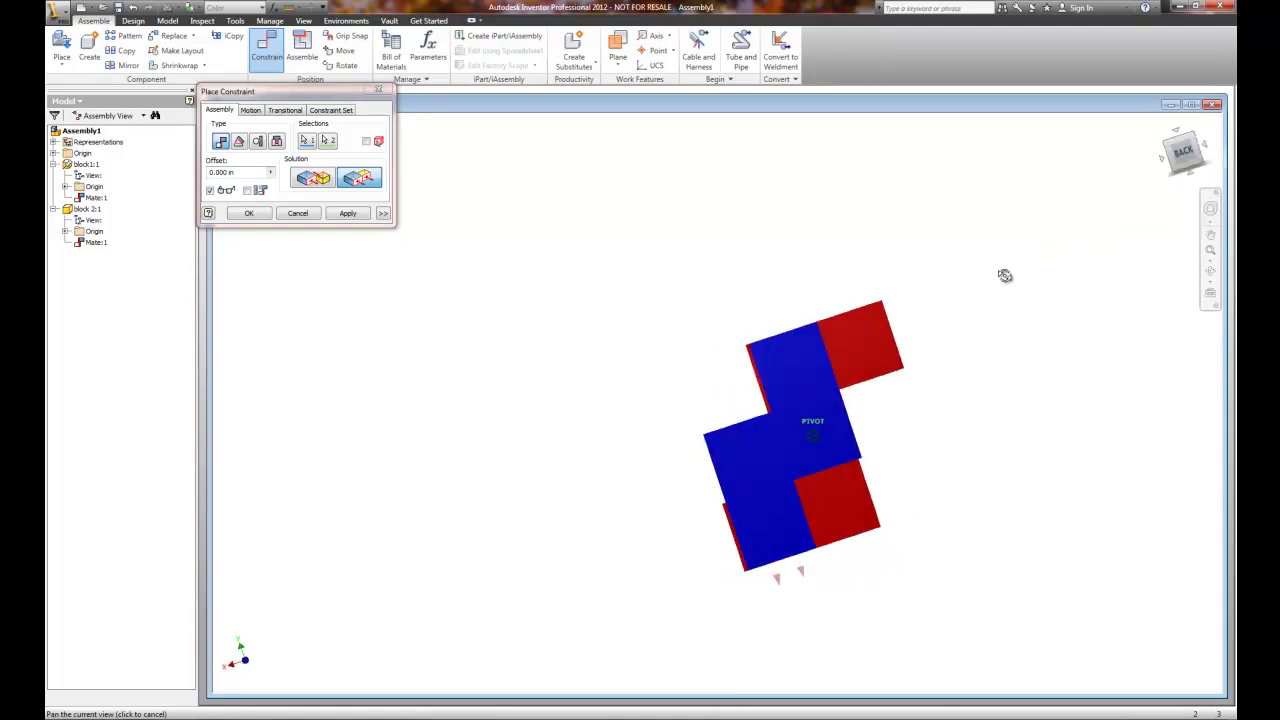
middle_click_drag(1060, 277, 1097, 283, "shift")
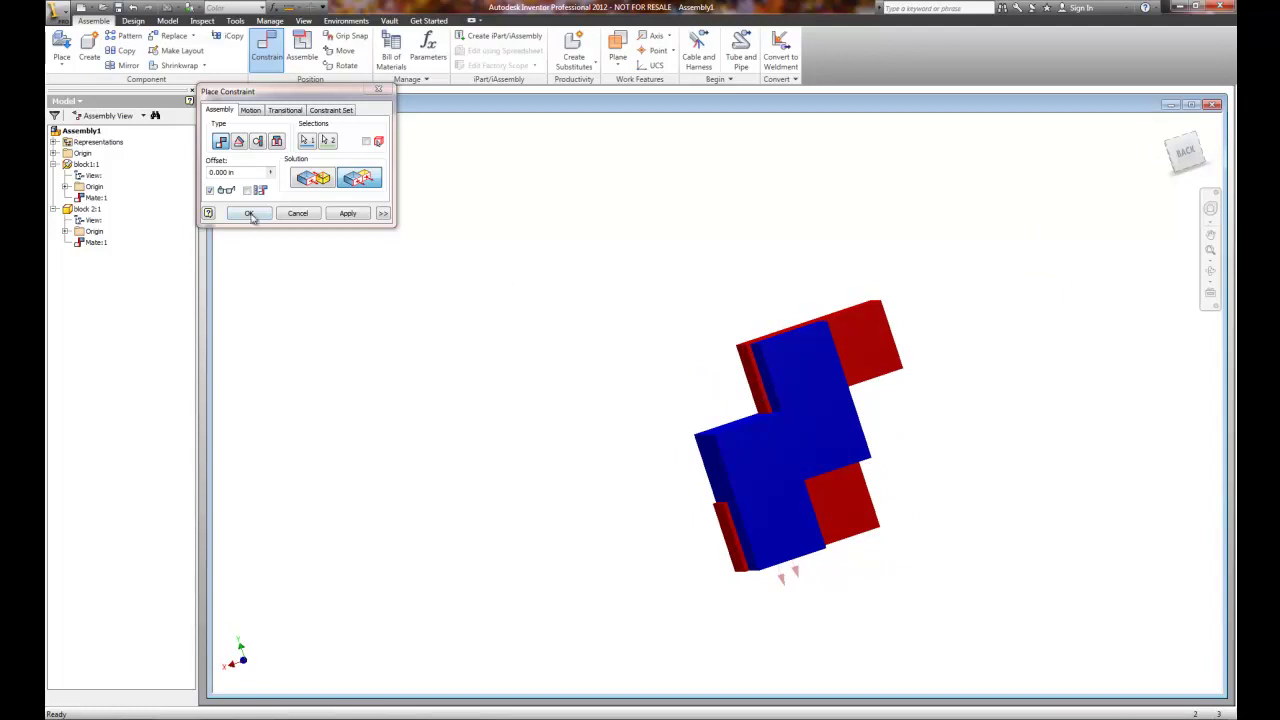
left_click(349, 215)
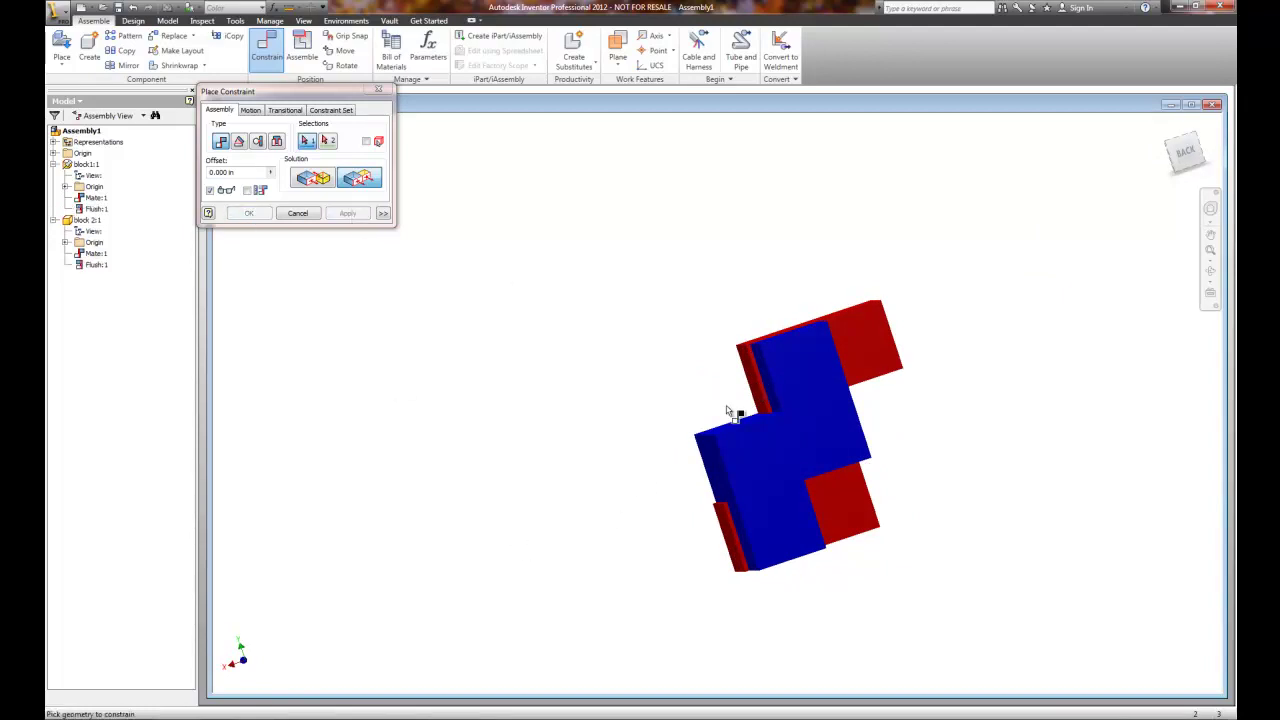
- Flush a red side face with a blue side face as Flush:2, then close Place Constraint
mouse_move(1170, 148)
left_mouse_down()
mouse_move(231, 294)
mouse_move(240, 249)
mouse_move(298, 200)
left_mouse_up()
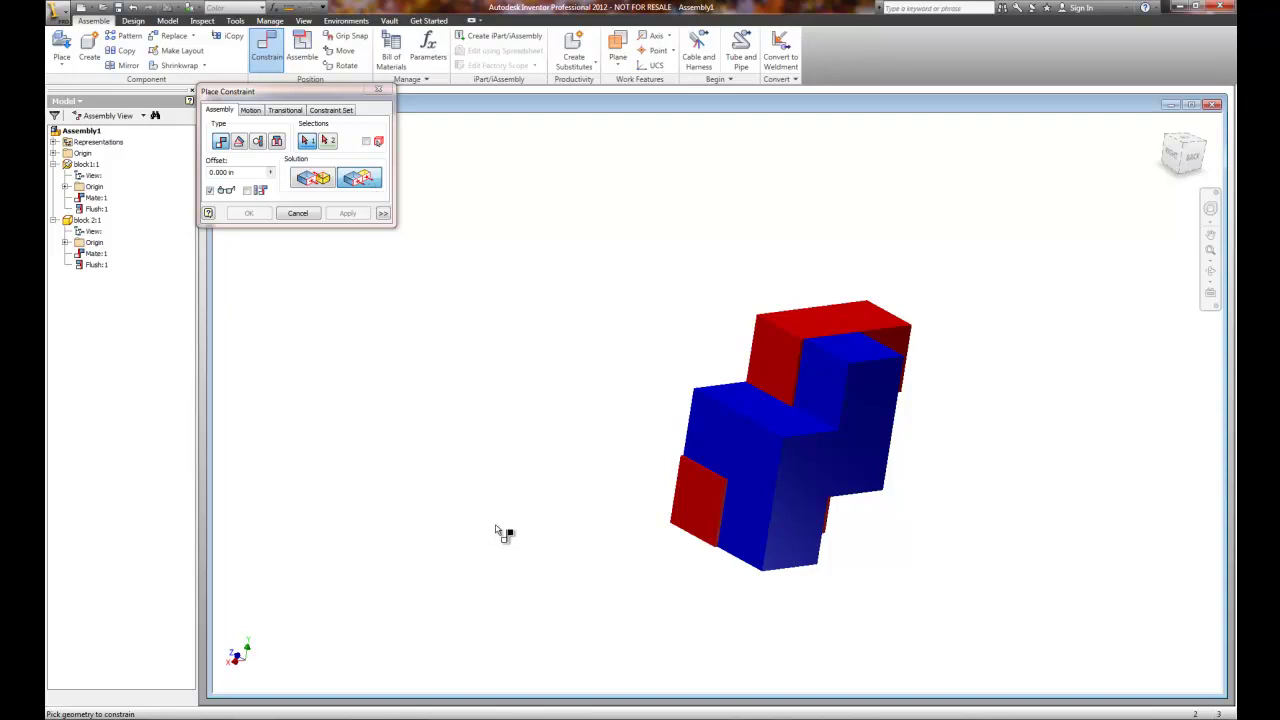
left_click(698, 498)
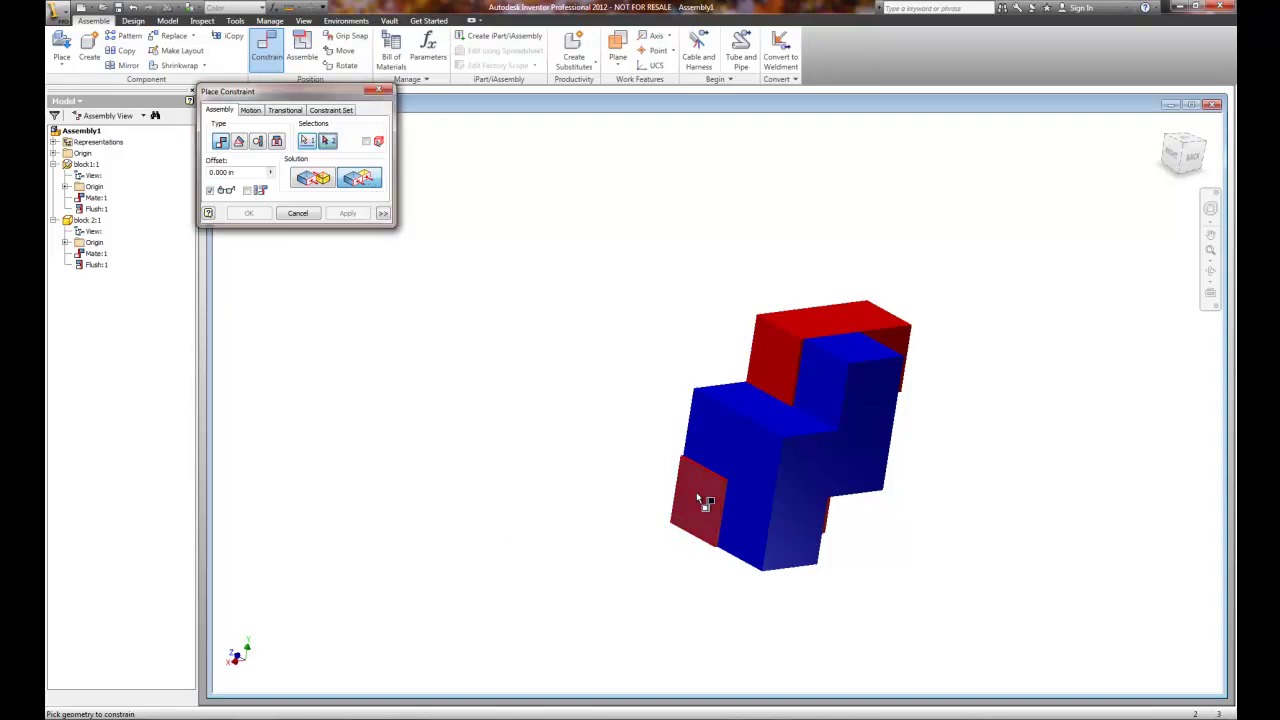
left_click(732, 443)
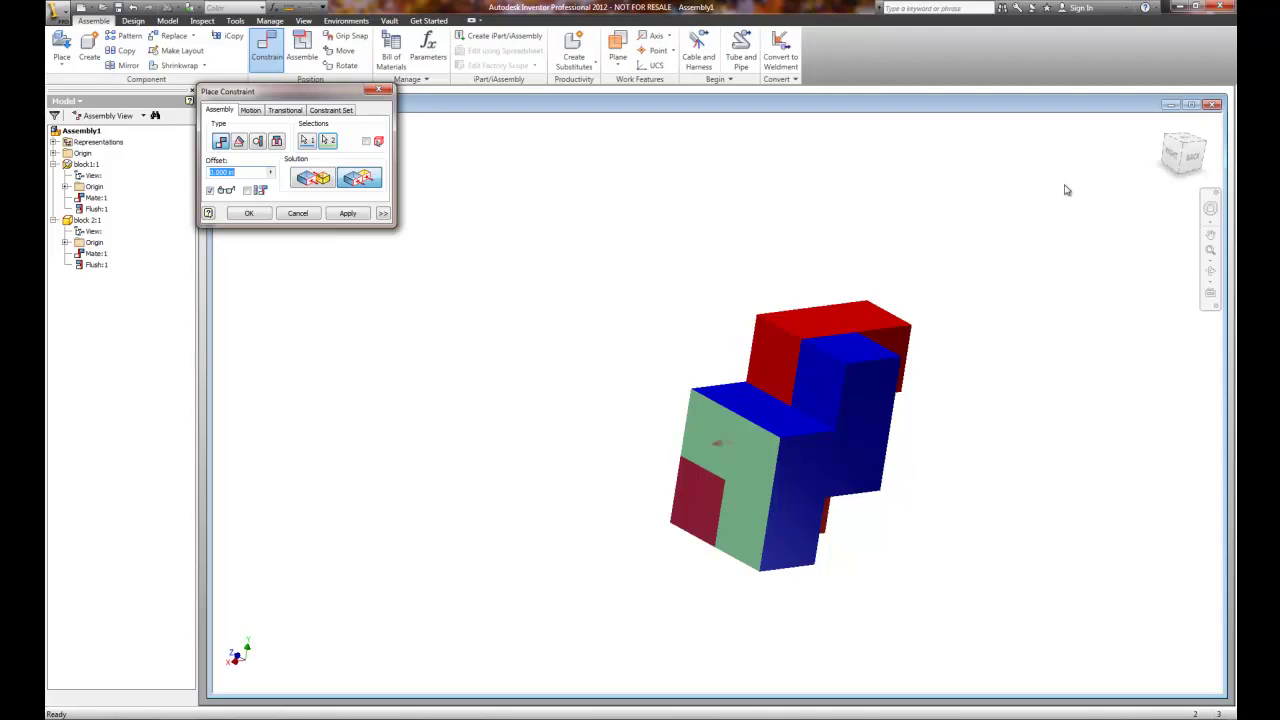
mouse_move(1178, 152)
middle_mouse_down("shift")
mouse_move(1114, 206)
mouse_move(1040, 200)
mouse_move(1103, 166)
mouse_move(1090, 180)
middle_mouse_up("shift")
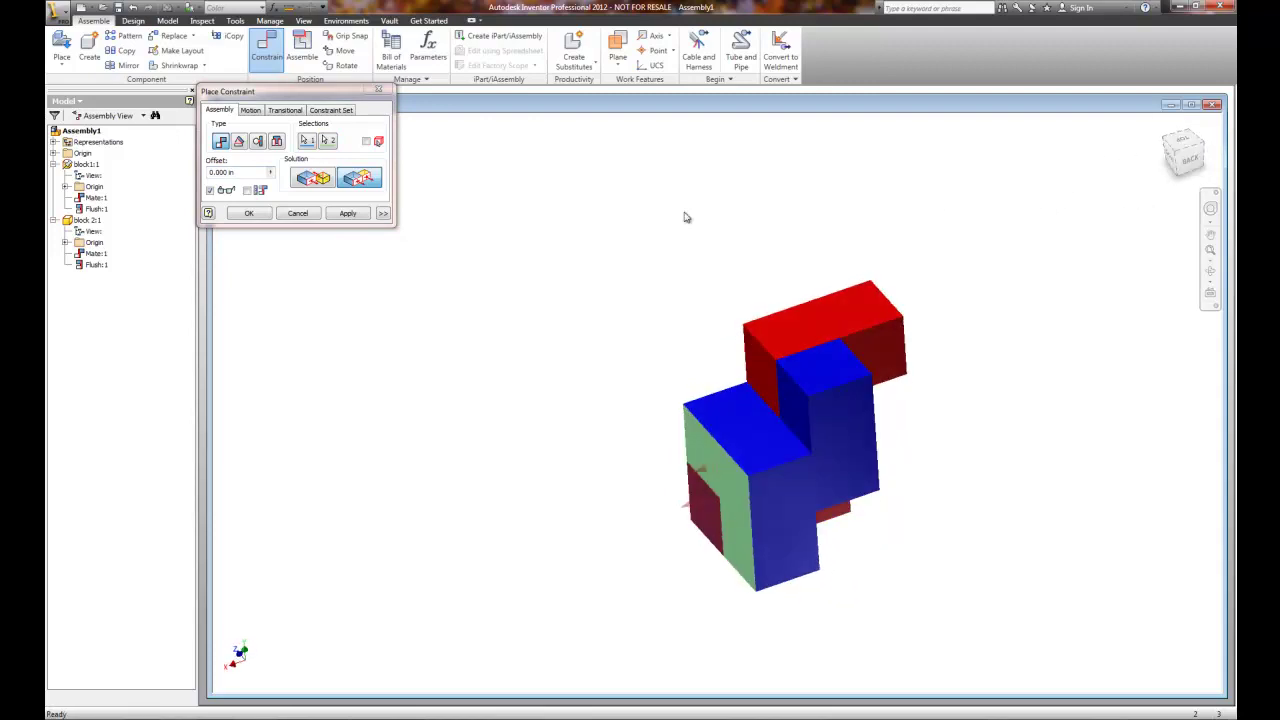
left_click(349, 216)
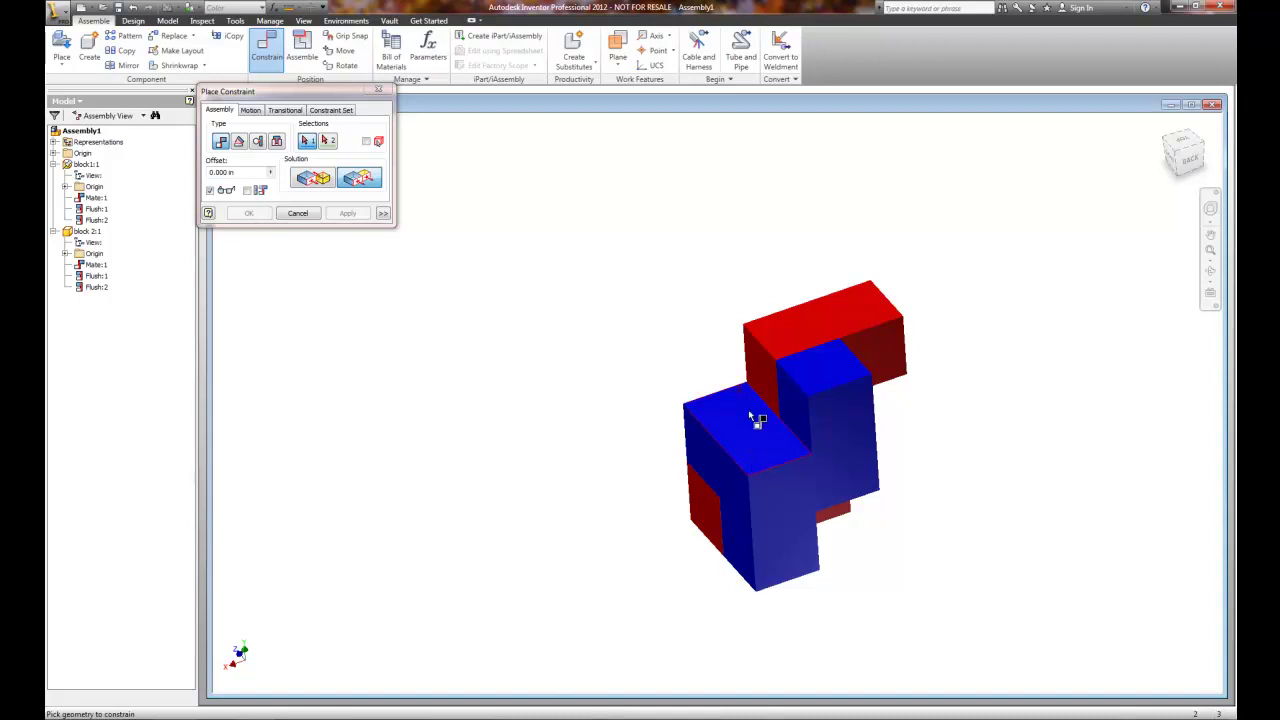
left_click(298, 214)
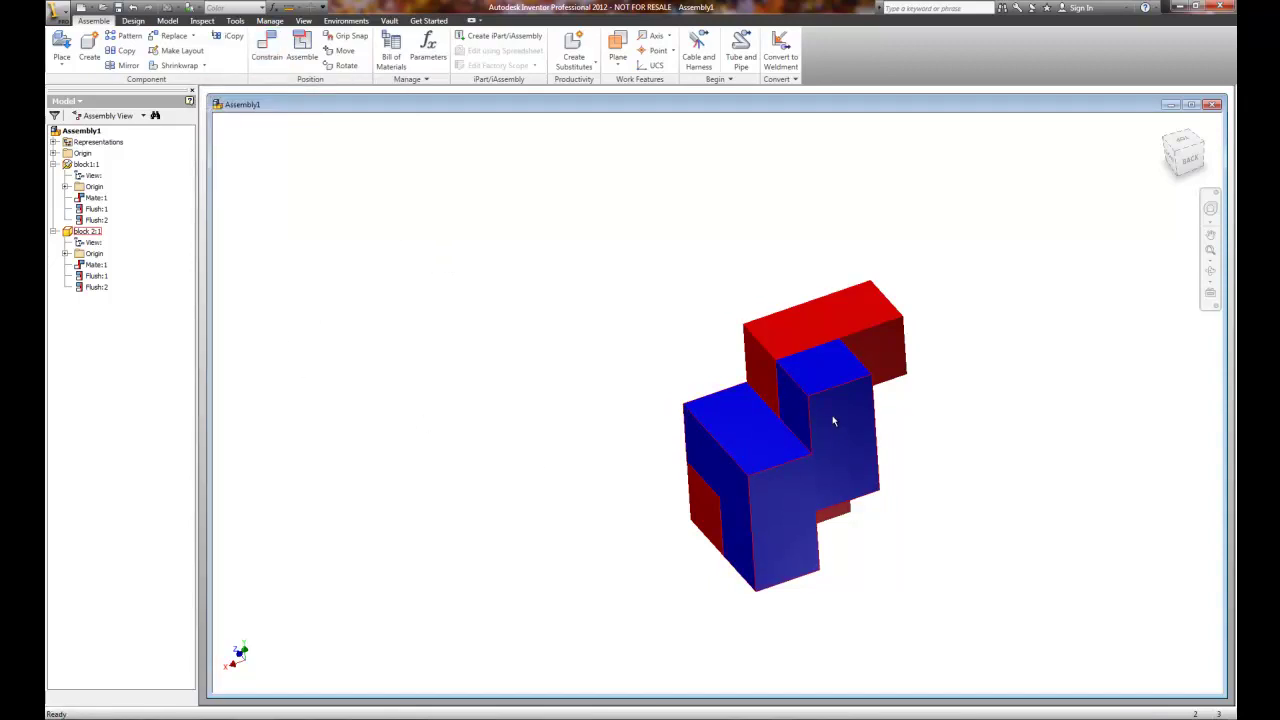
- Inspect the interlocked blocks from the right and front views, ending on the home isometric view
left_click(872, 403)
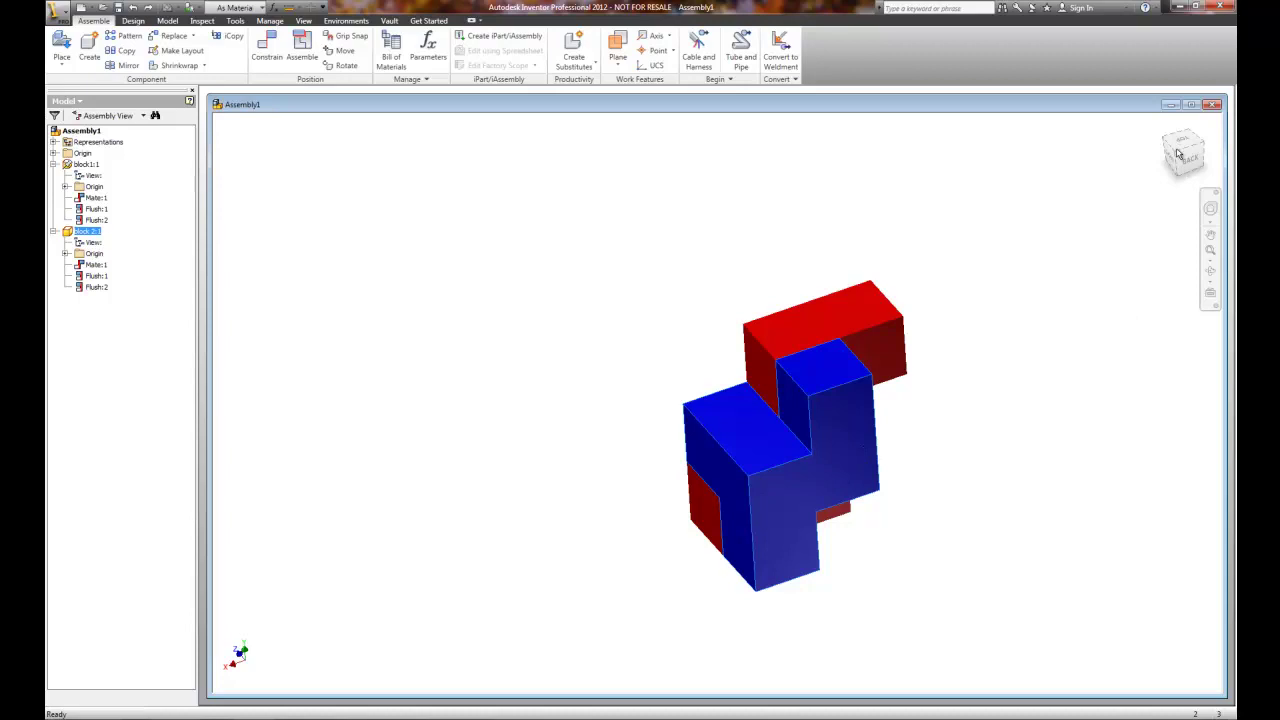
key("F2")
mouse_move(1181, 158)
left_mouse_down()
mouse_move(1171, 646)
mouse_move(769, 680)
mouse_move(674, 123)
mouse_move(686, 137)
mouse_move(800, 126)
mouse_move(894, 669)
mouse_move(1063, 660)
mouse_move(1196, 676)
left_mouse_up()
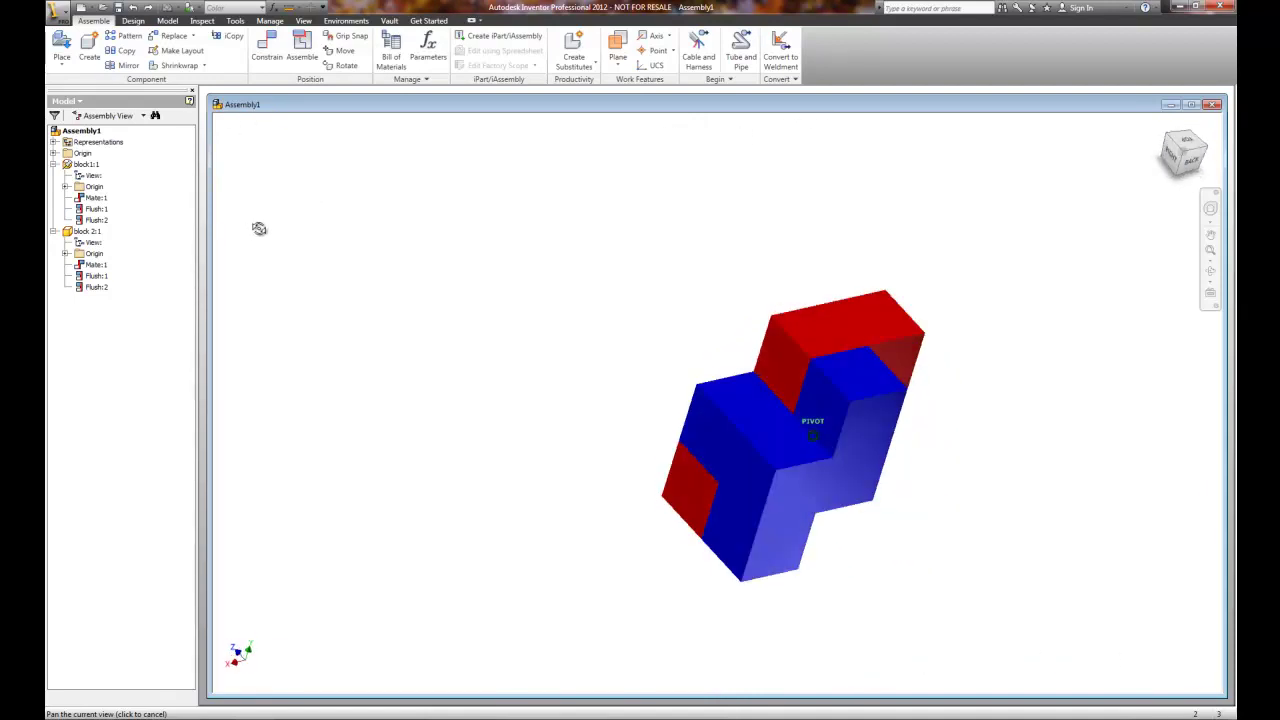
left_click(1210, 255)
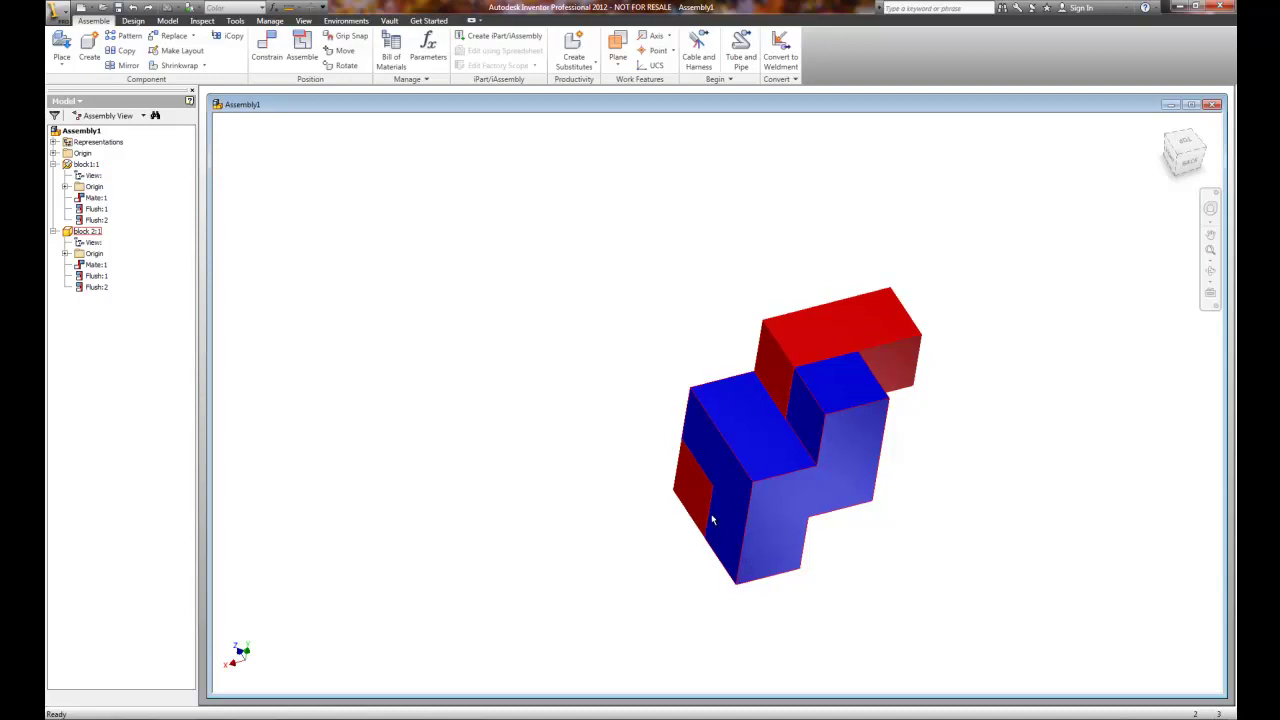
left_click(1175, 162)
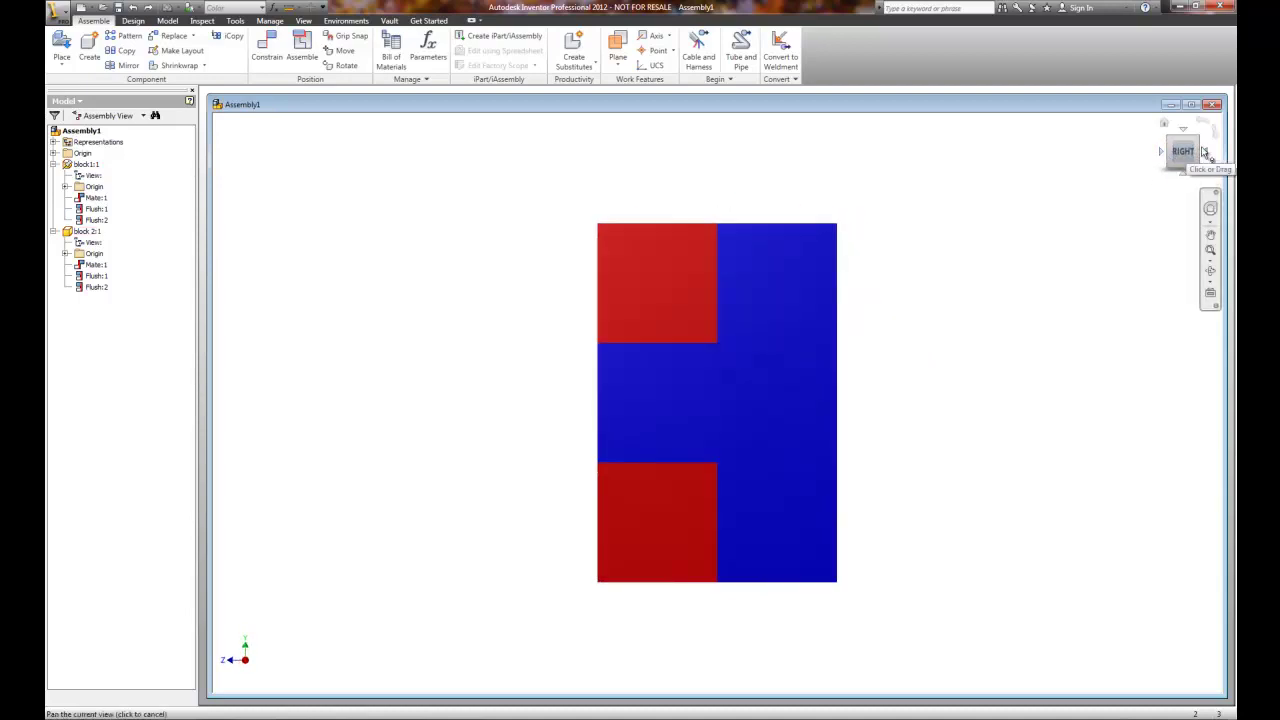
left_click(1164, 156)
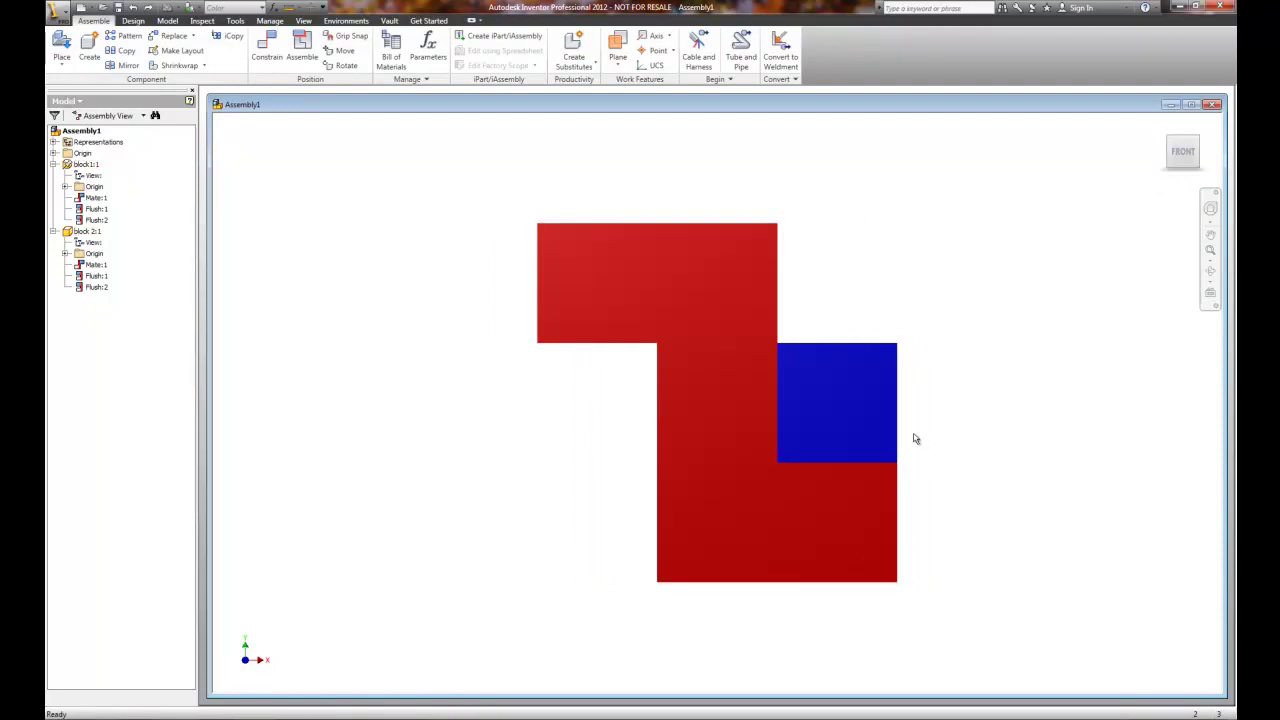
left_click(1167, 127)
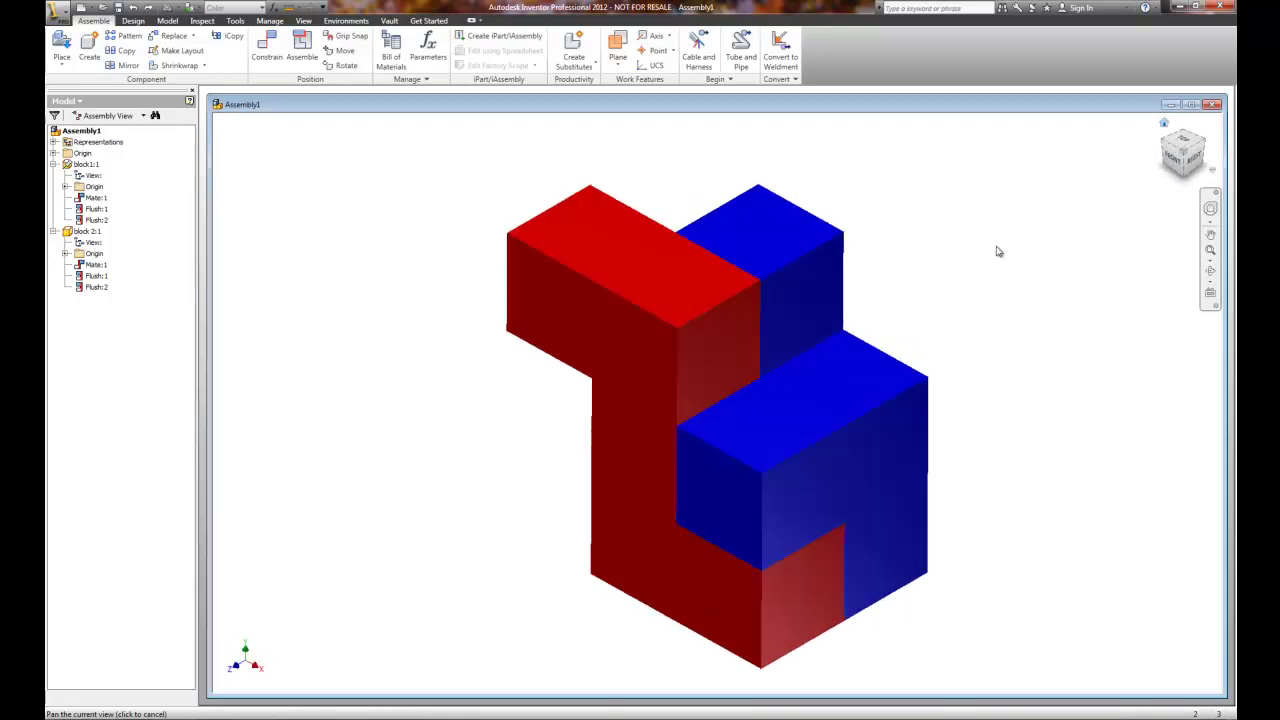